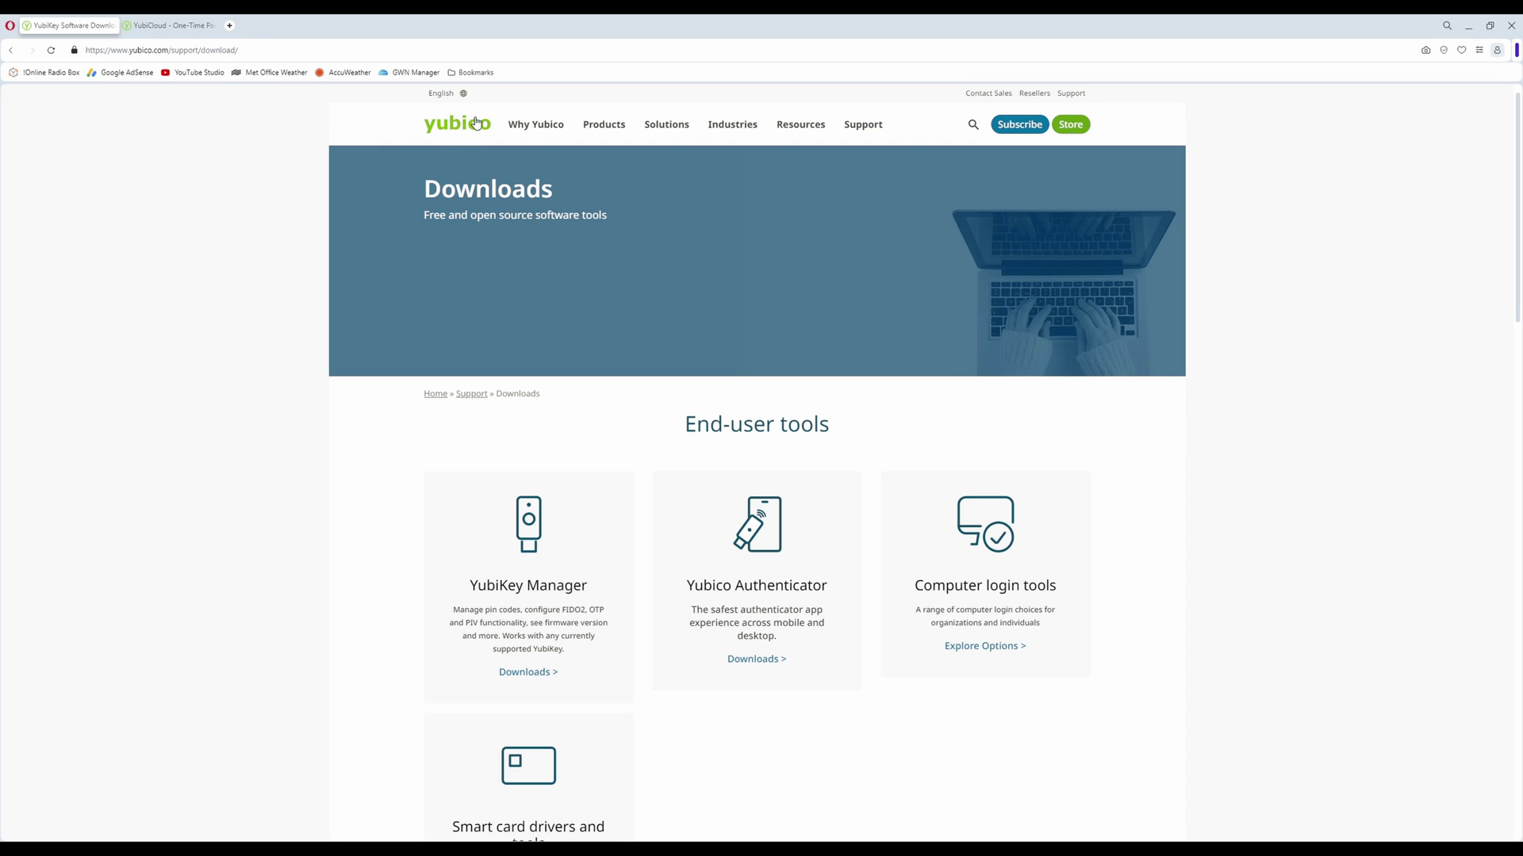
Open the Downloads page in the Yubico site's support section and locate the YubiKey Manager entry
{"action": "left_click", "coordinate": [862, 130]}
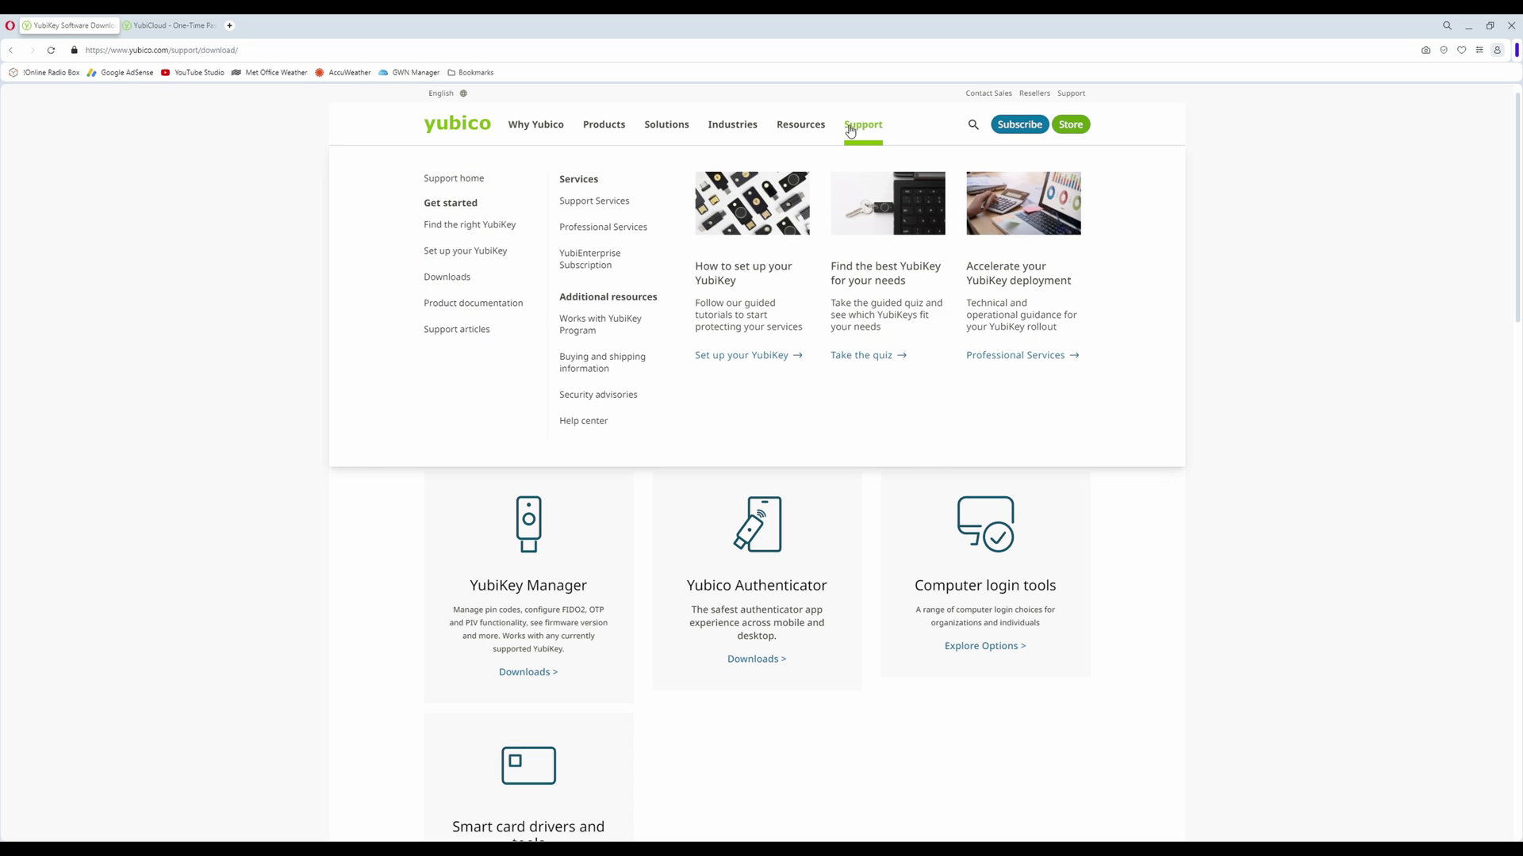
{"action": "left_click", "coordinate": [456, 283]}
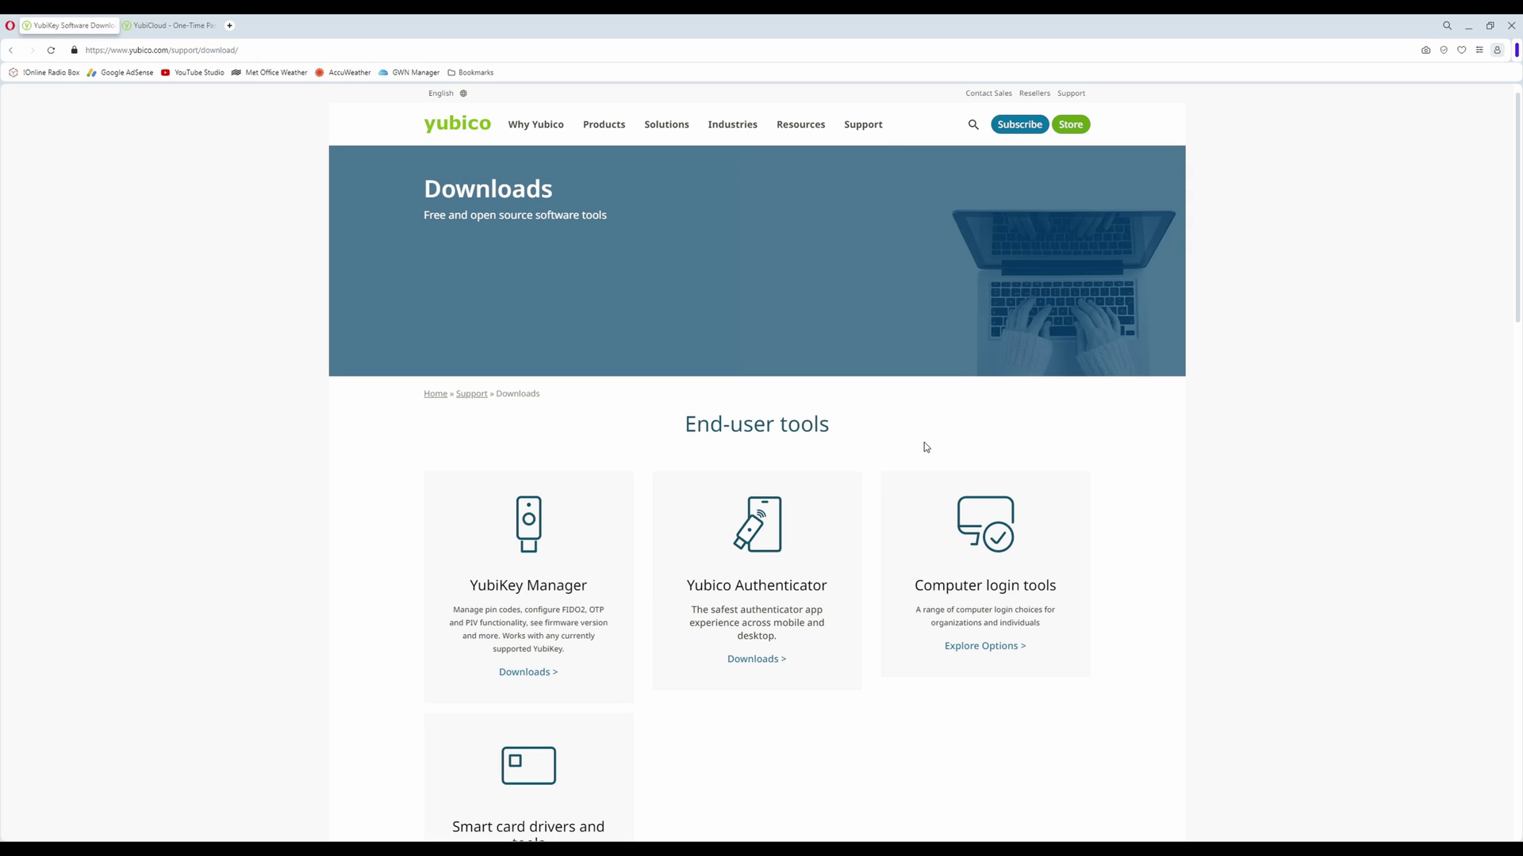
{"action": "scroll", "coordinate": [927, 449], "scroll_direction": "down", "scroll_amount": 3}
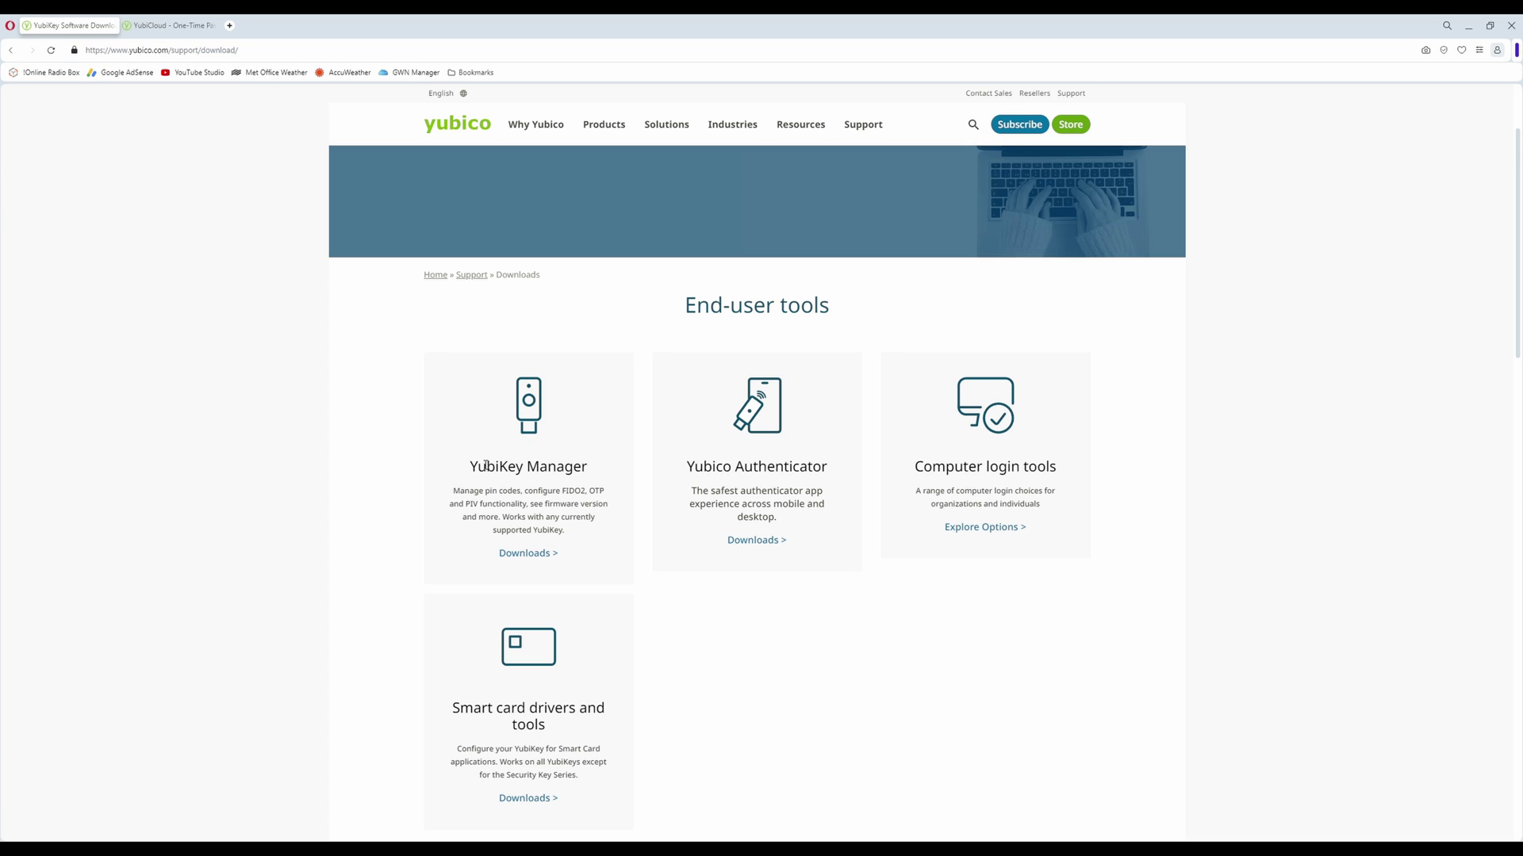
{"action": "left_click_drag", "start_coordinate": [469, 467], "coordinate": [594, 471]}
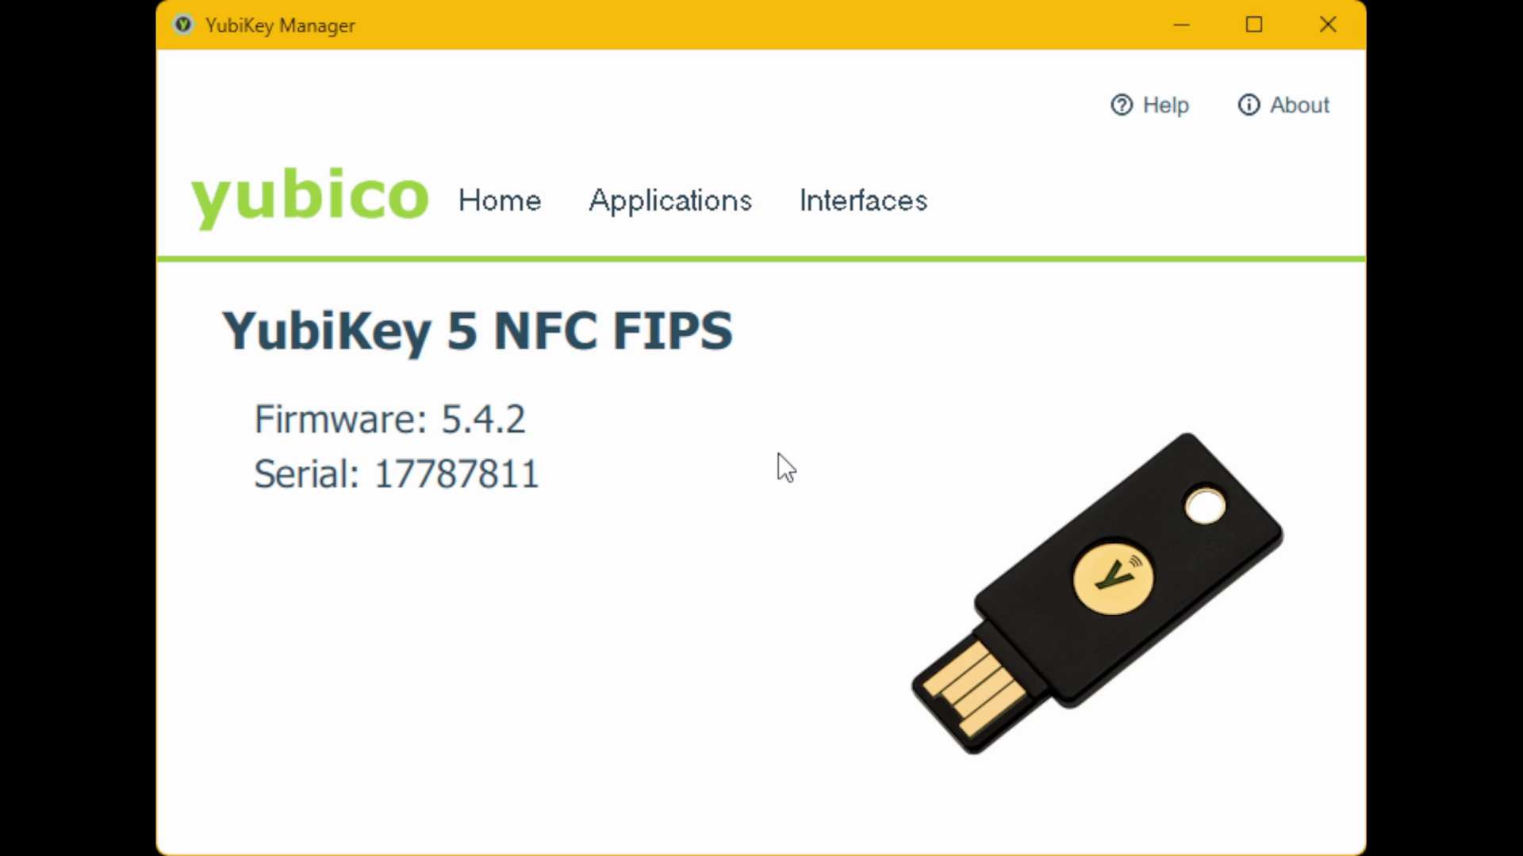
Switch to YubiKey Manager and open the OTP slot settings of the connected key
{"action": "left_click", "coordinate": [668, 199]}
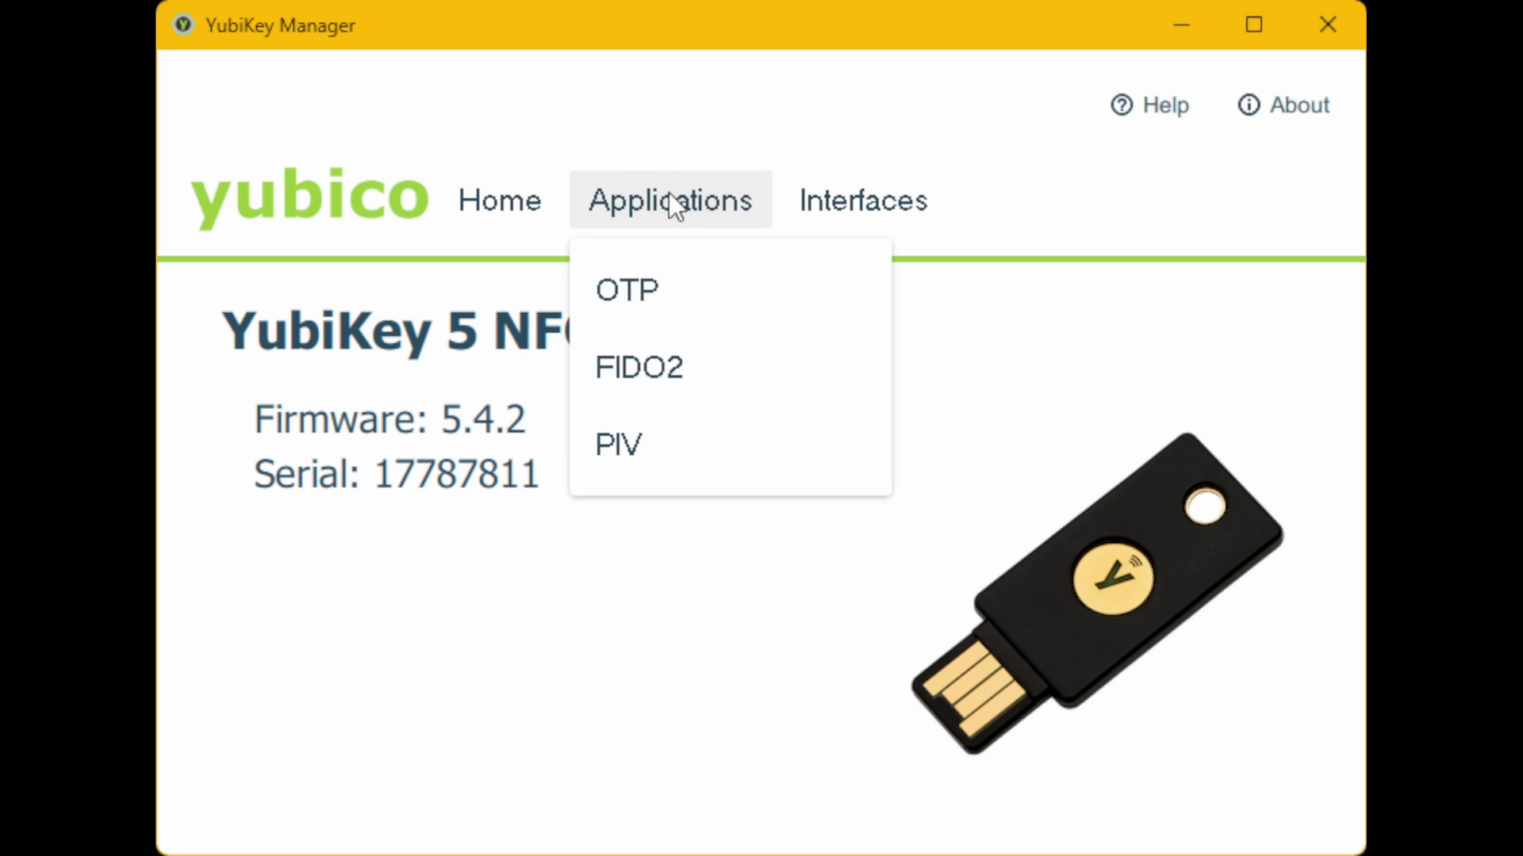
{"action": "left_click", "coordinate": [663, 295]}
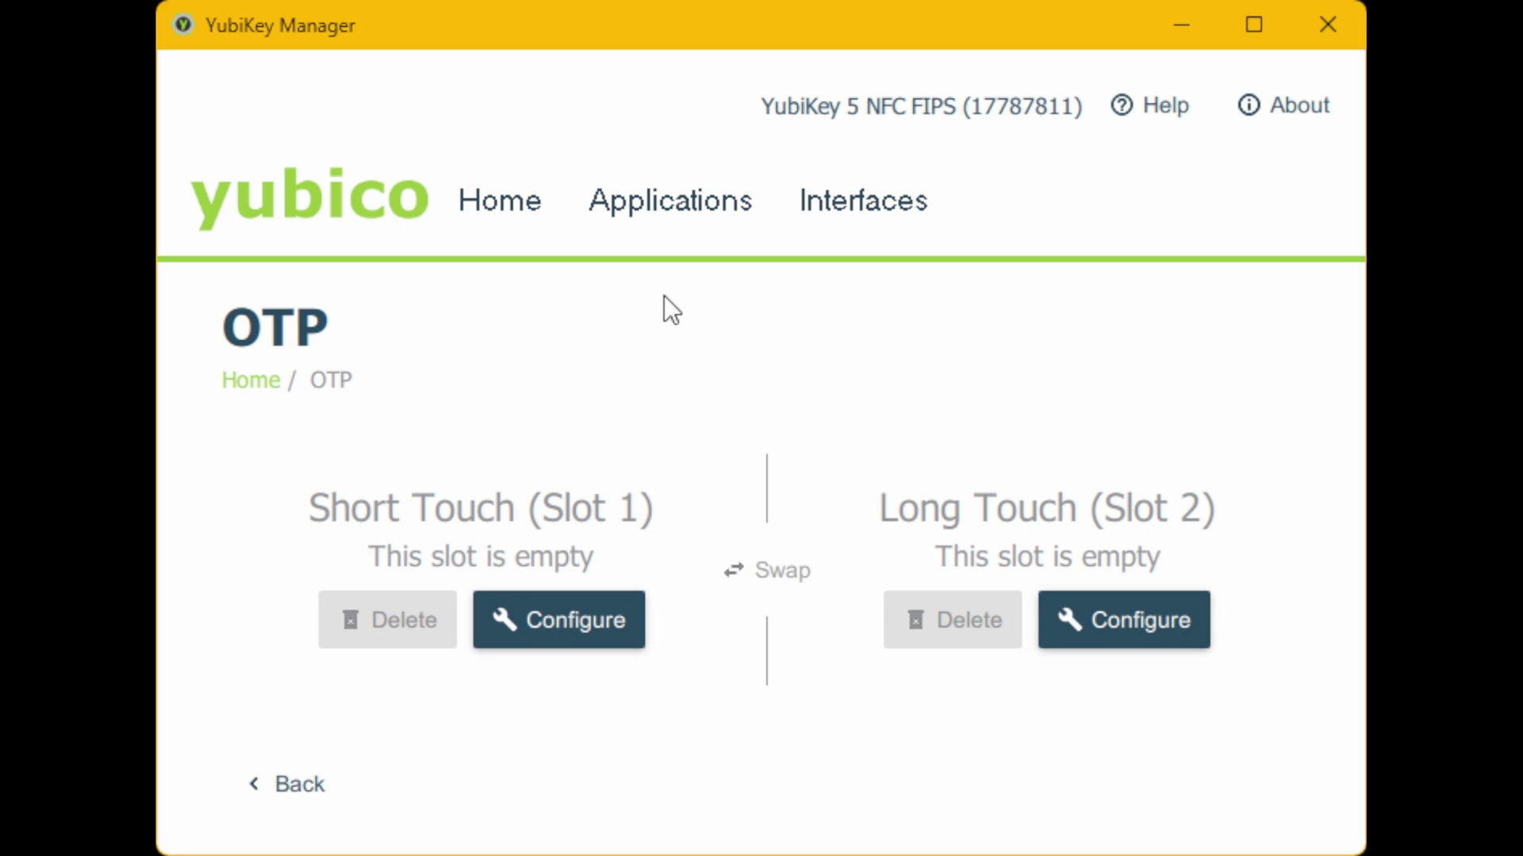
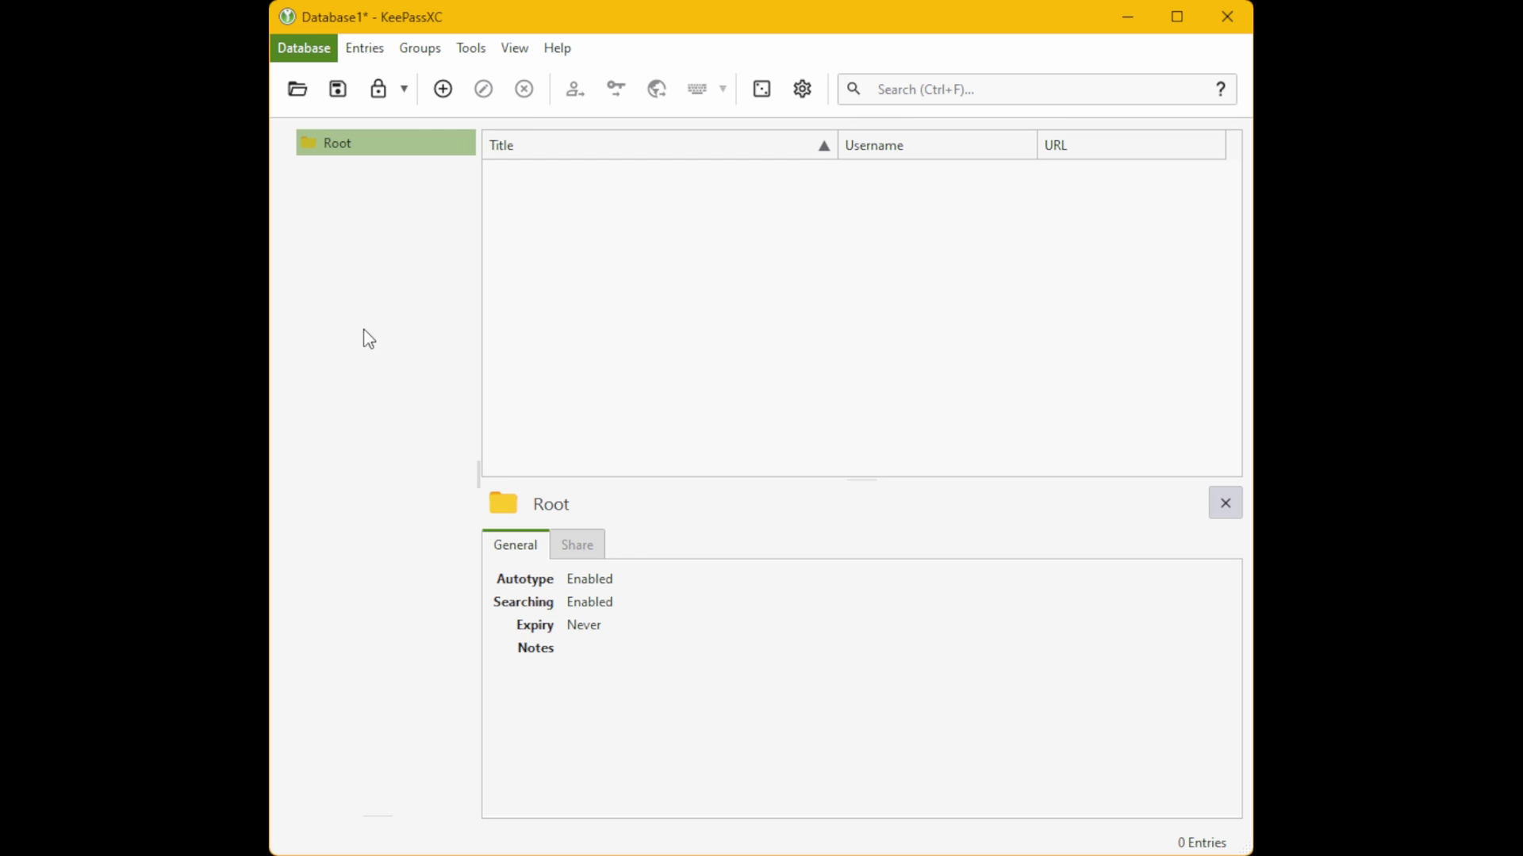
Switch to KeePassXC and remove the Challenge-Response protection from Database1's security credentials
{"action": "left_click", "coordinate": [384, 388]}
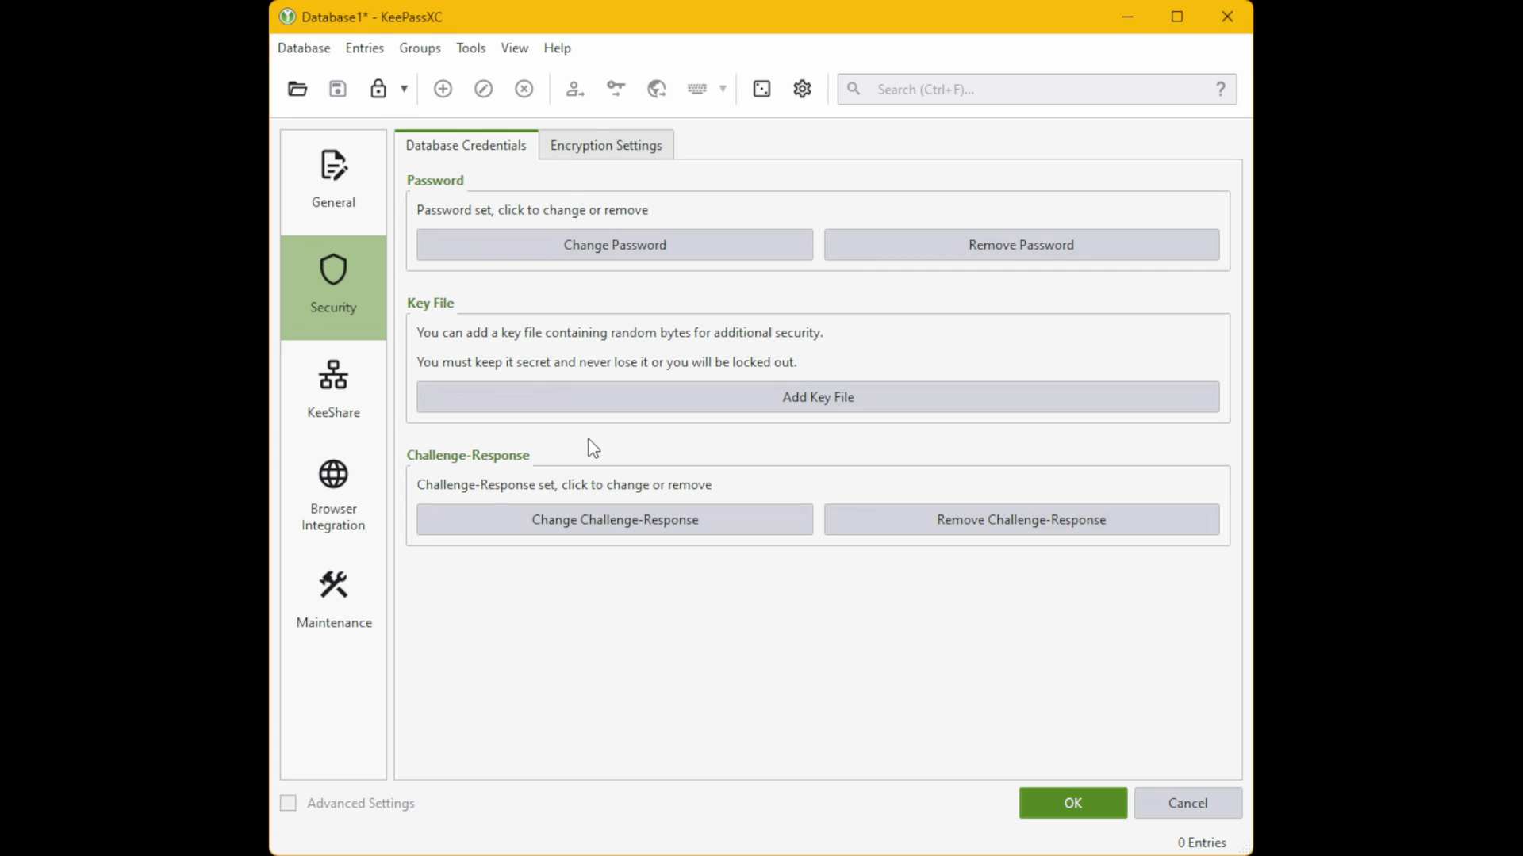
{"action": "left_click", "coordinate": [1048, 525]}
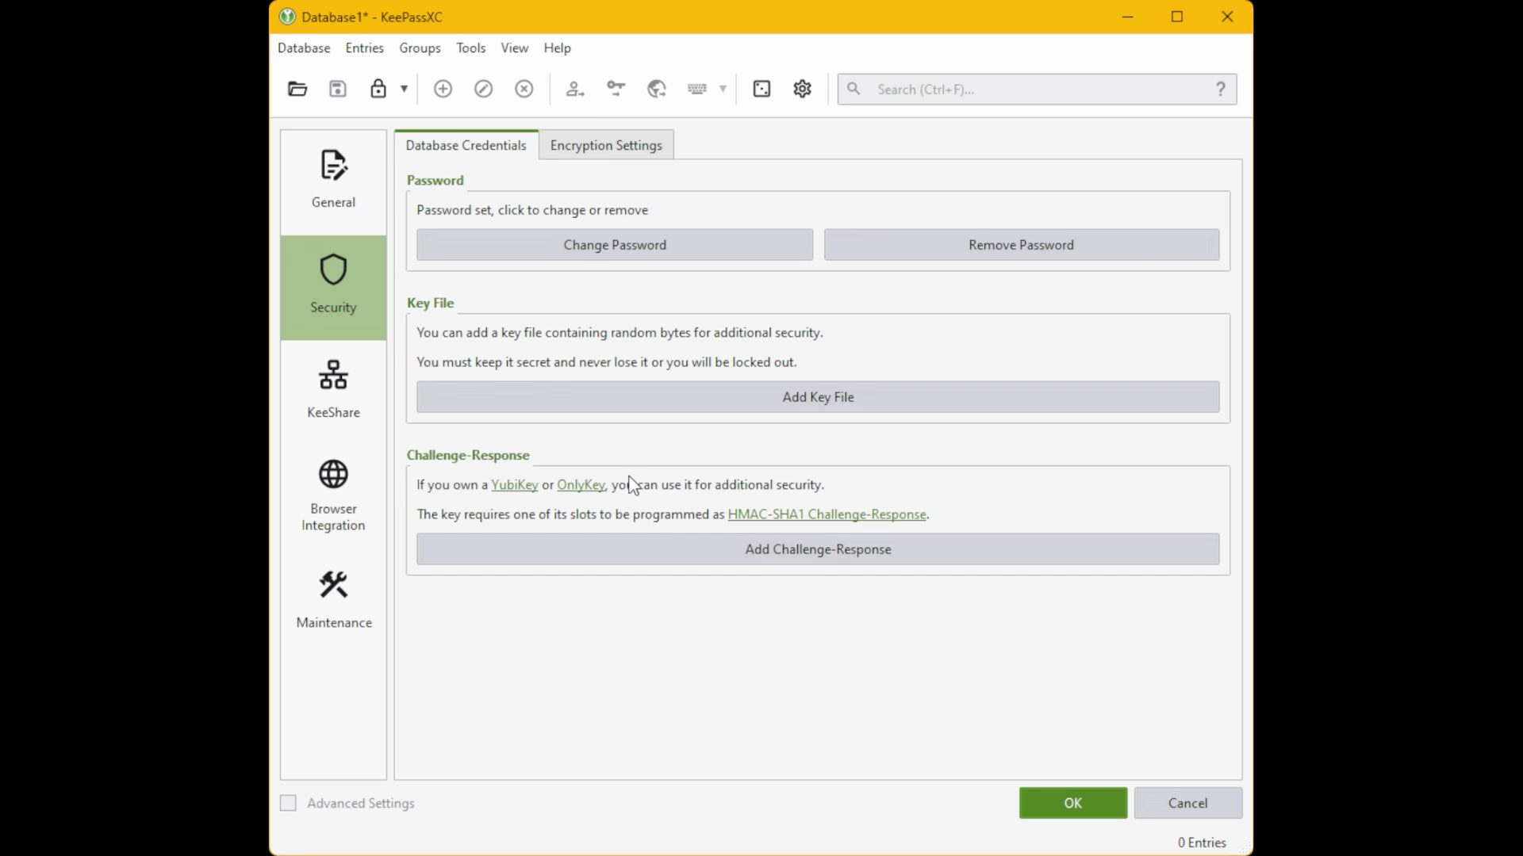
{"action": "left_click", "coordinate": [1075, 805]}
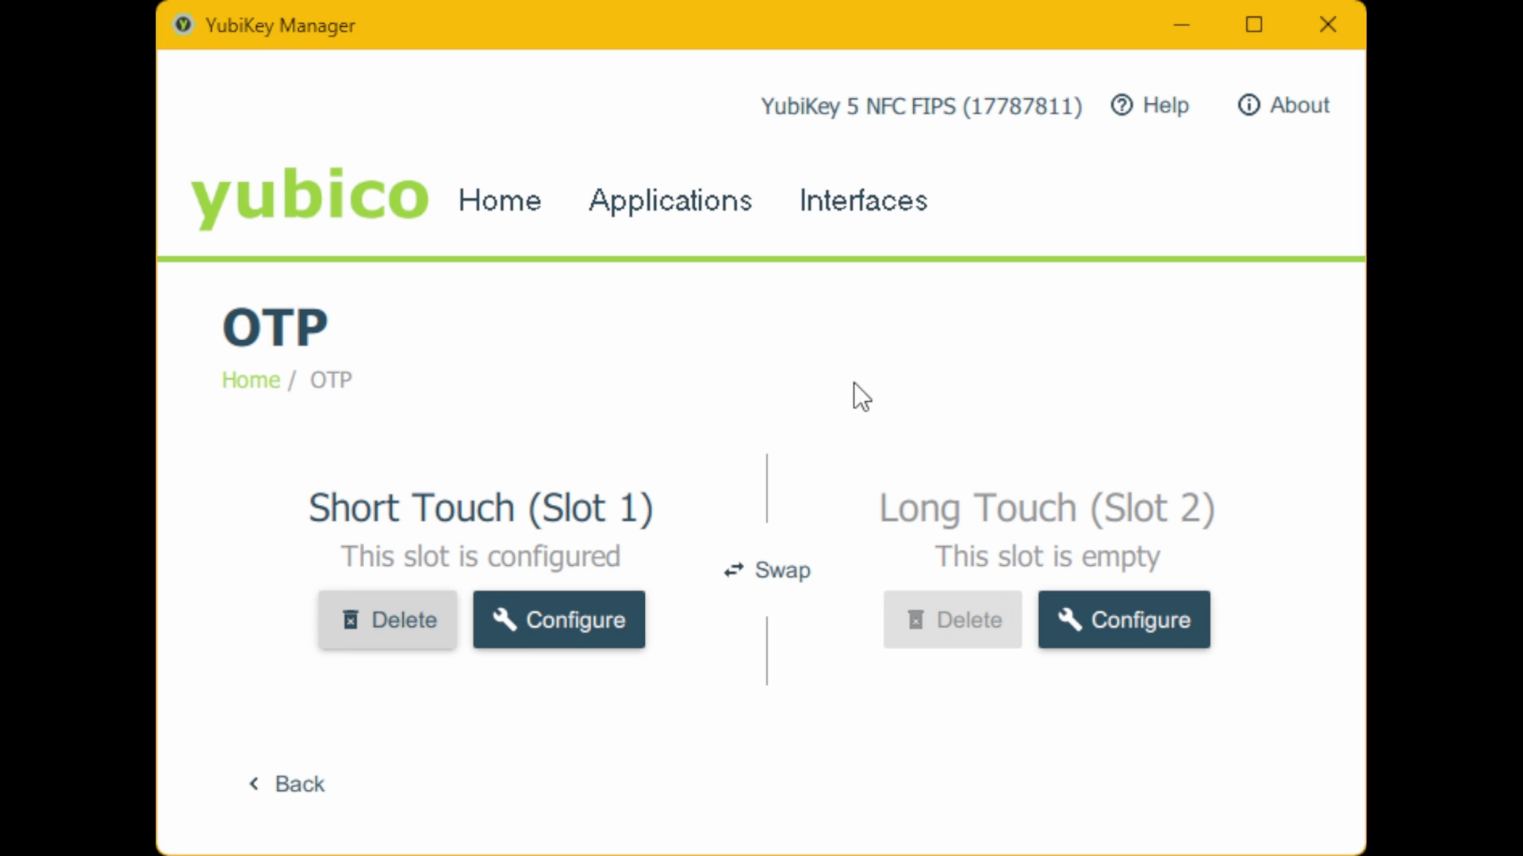
Switch to YubiKey Manager and delete the configuration of Short Touch (Slot 1)
{"action": "left_click", "coordinate": [390, 620]}
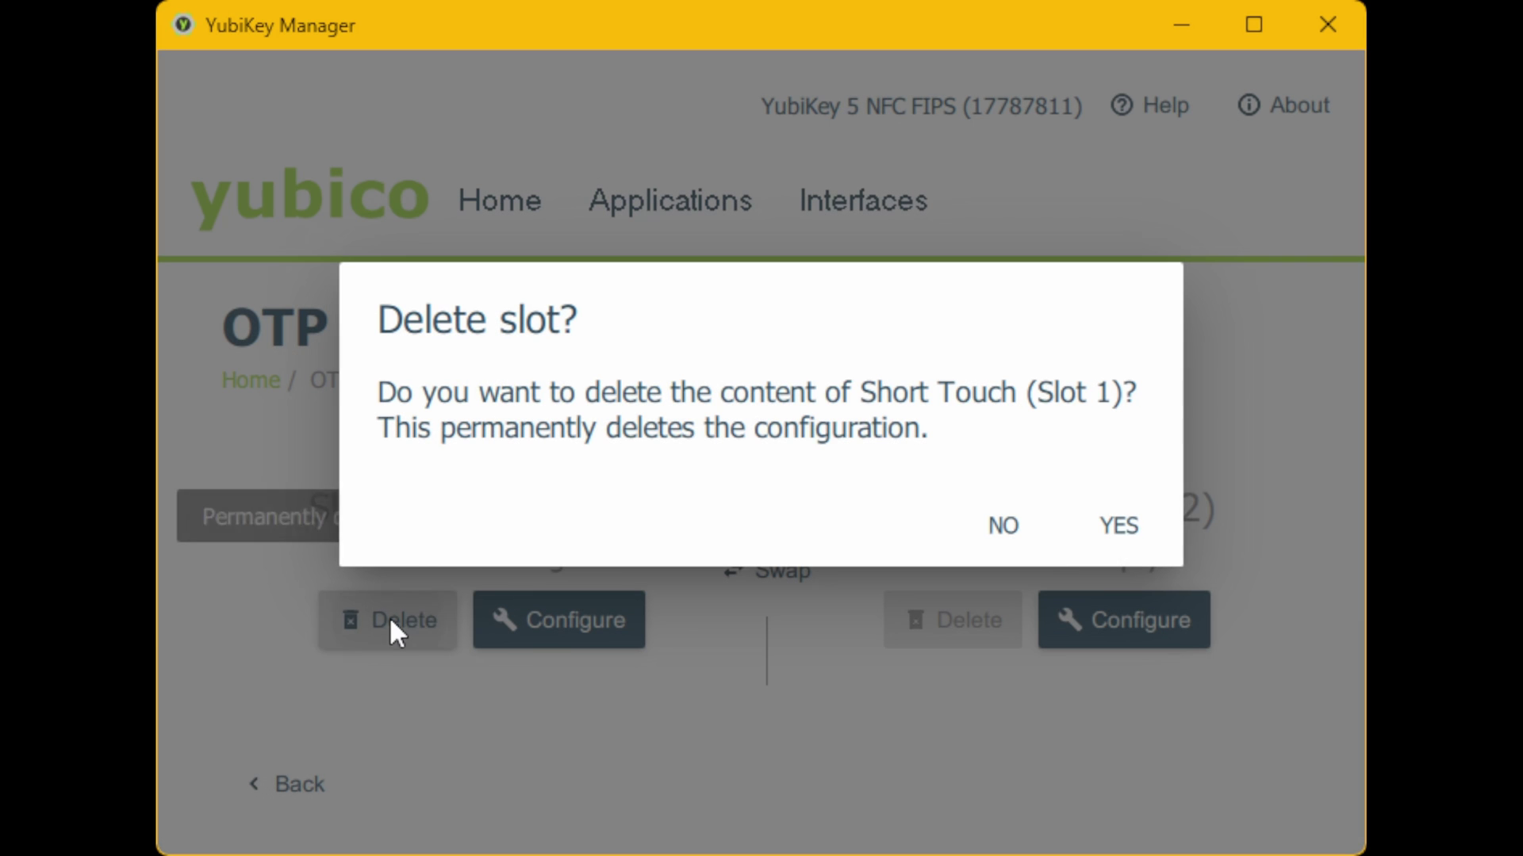
{"action": "left_click", "coordinate": [1127, 544]}
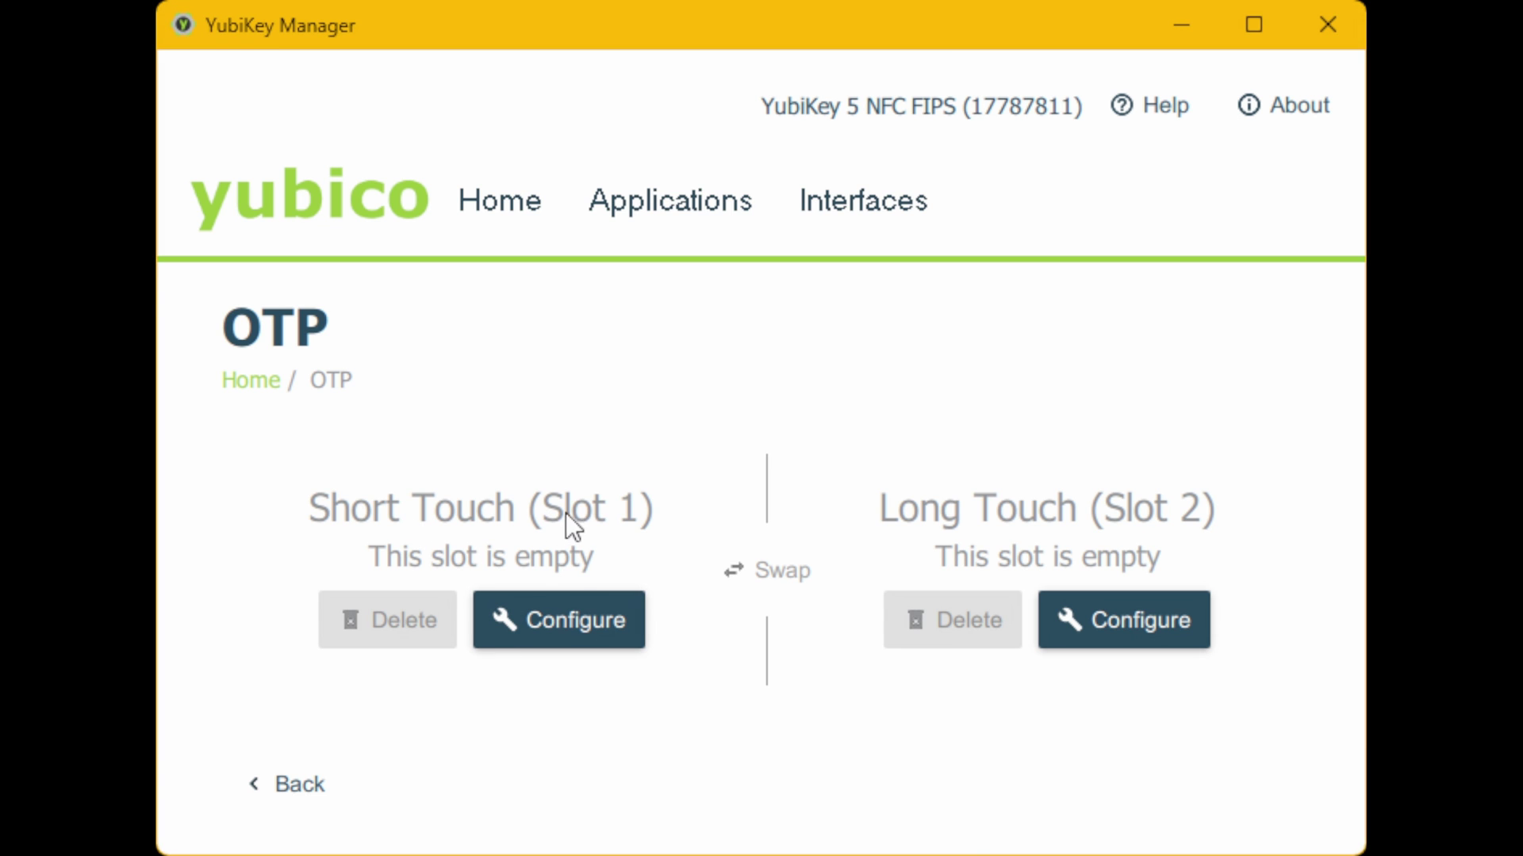
Configure Short Touch (Slot 1) with a Challenge-response credential and generate a random secret key for it
{"action": "left_click", "coordinate": [576, 621]}
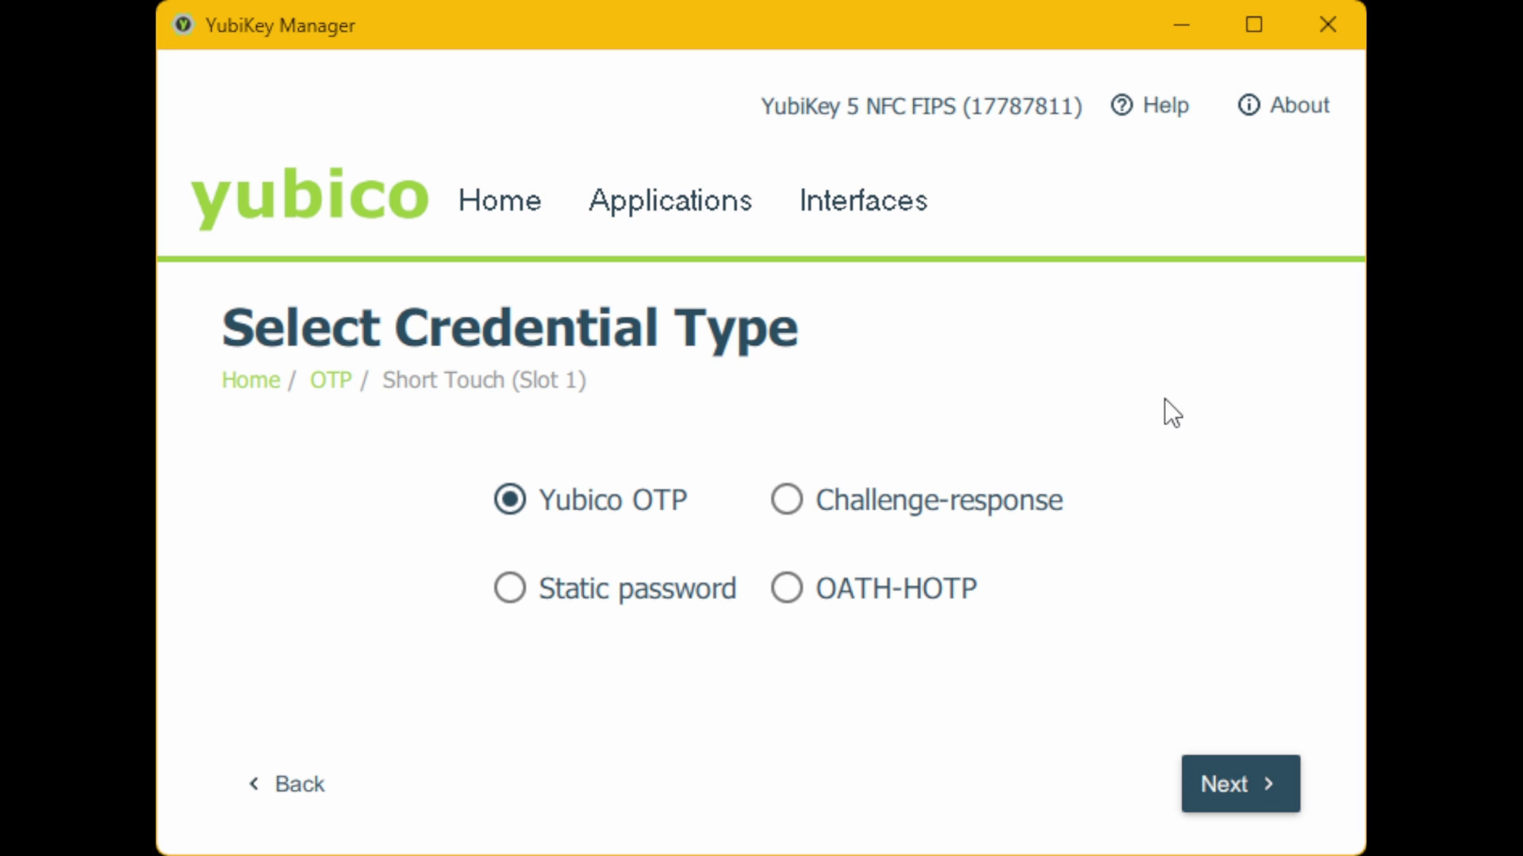
{"action": "left_click", "coordinate": [788, 500]}
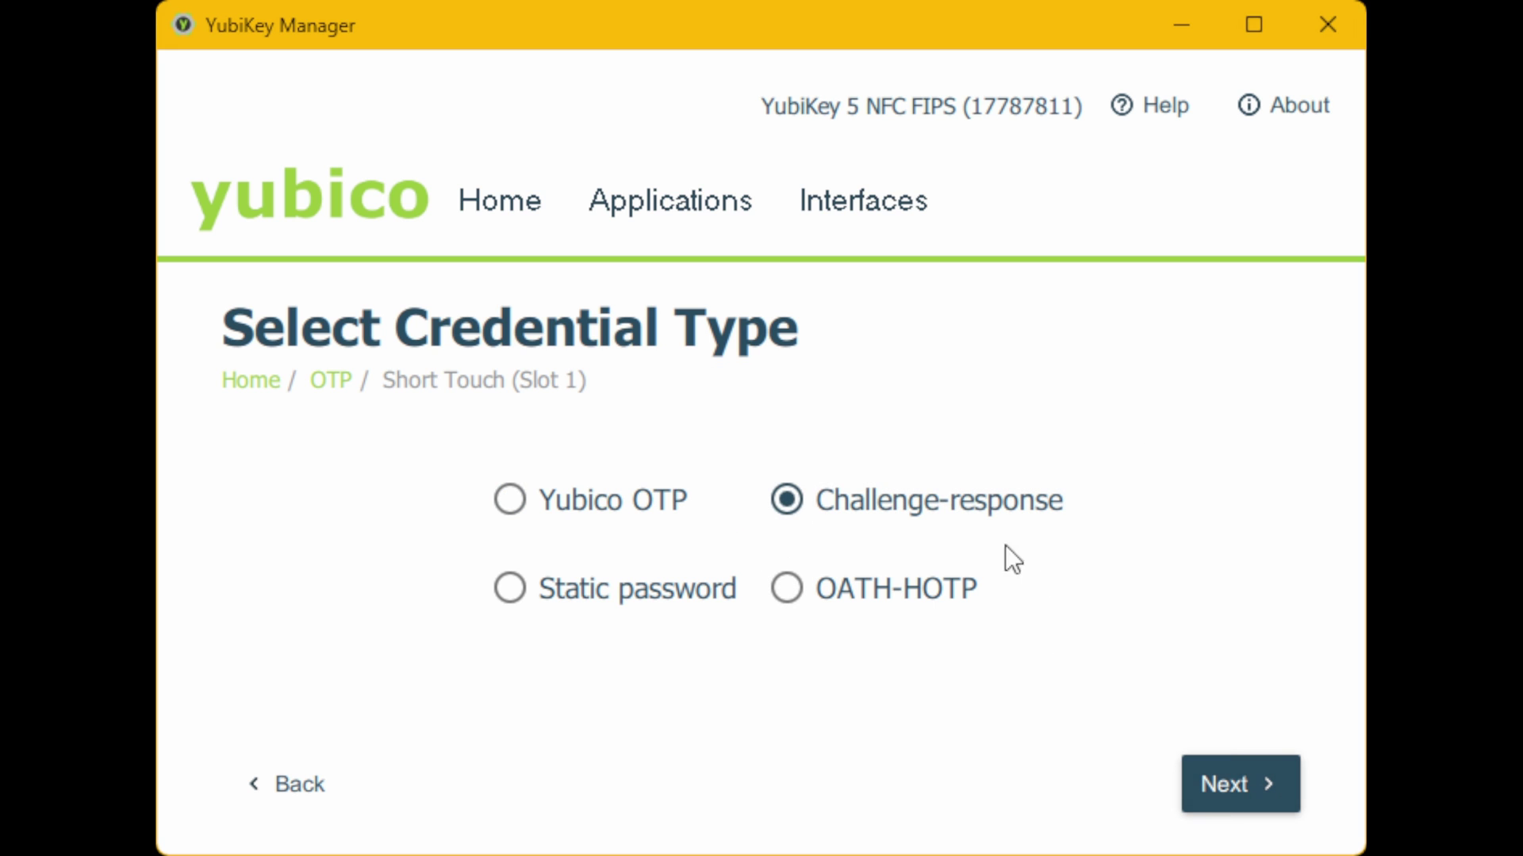
{"action": "left_click", "coordinate": [1233, 770]}
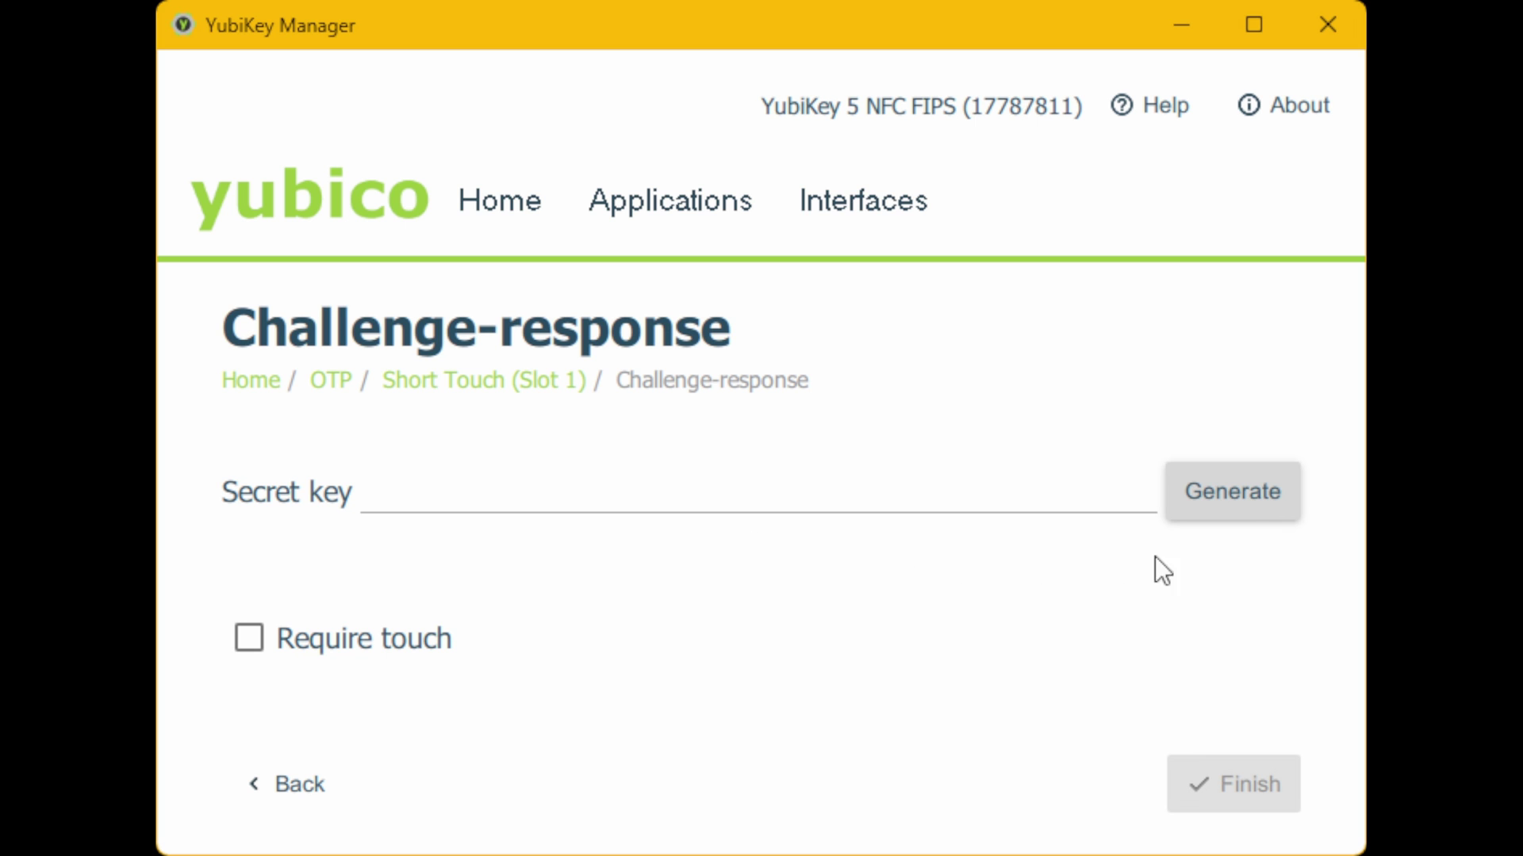
{"action": "left_click", "coordinate": [1245, 490]}
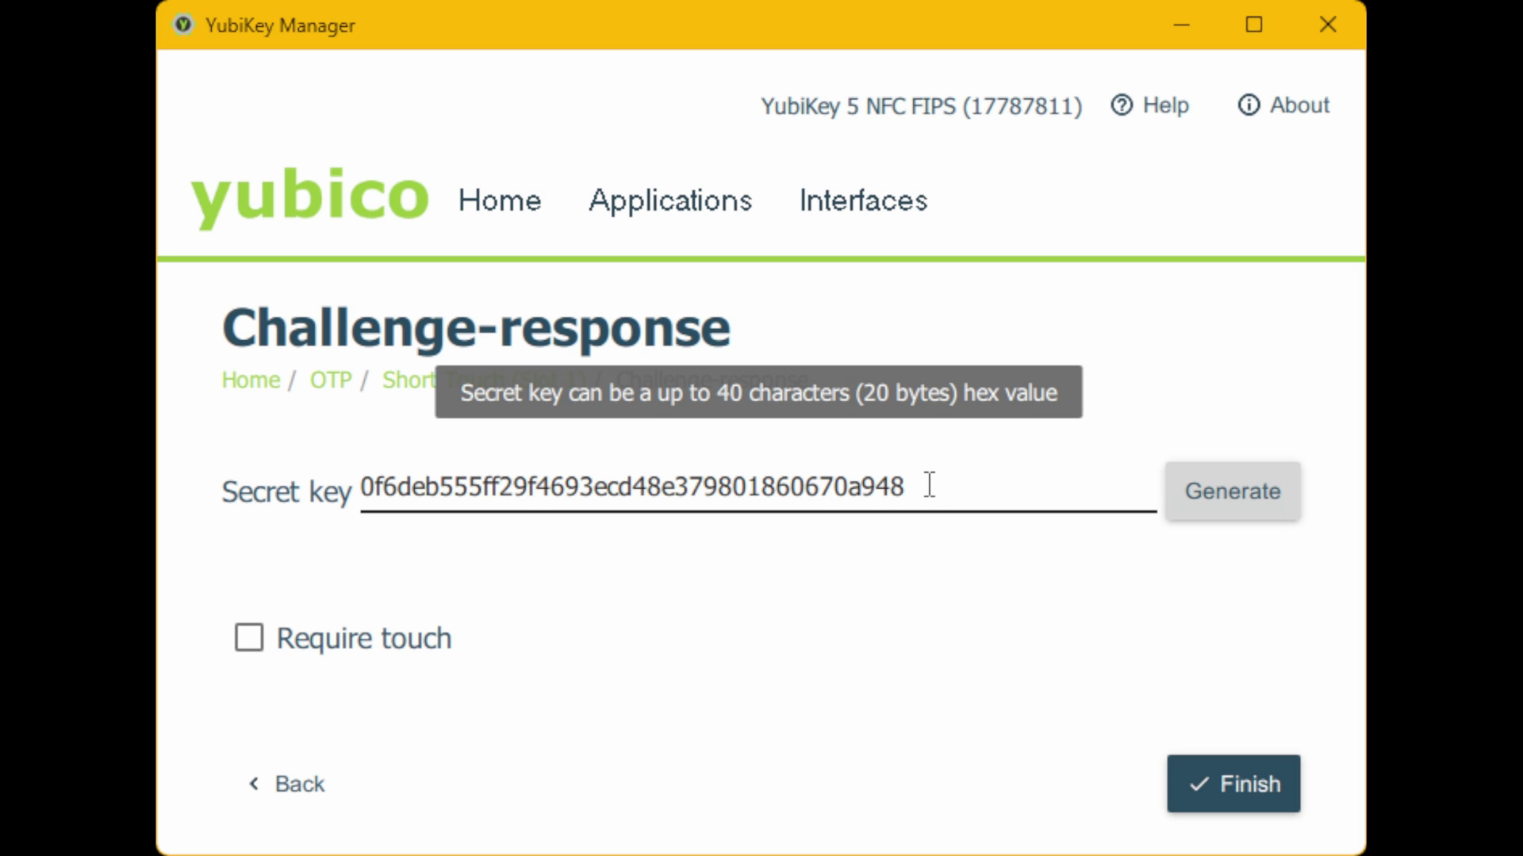
Copy Slot 1's generated secret key for backup and write the Challenge-response configuration to the YubiKey without requiring touch
{"action": "left_click_drag", "start_coordinate": [929, 486], "coordinate": [340, 496]}
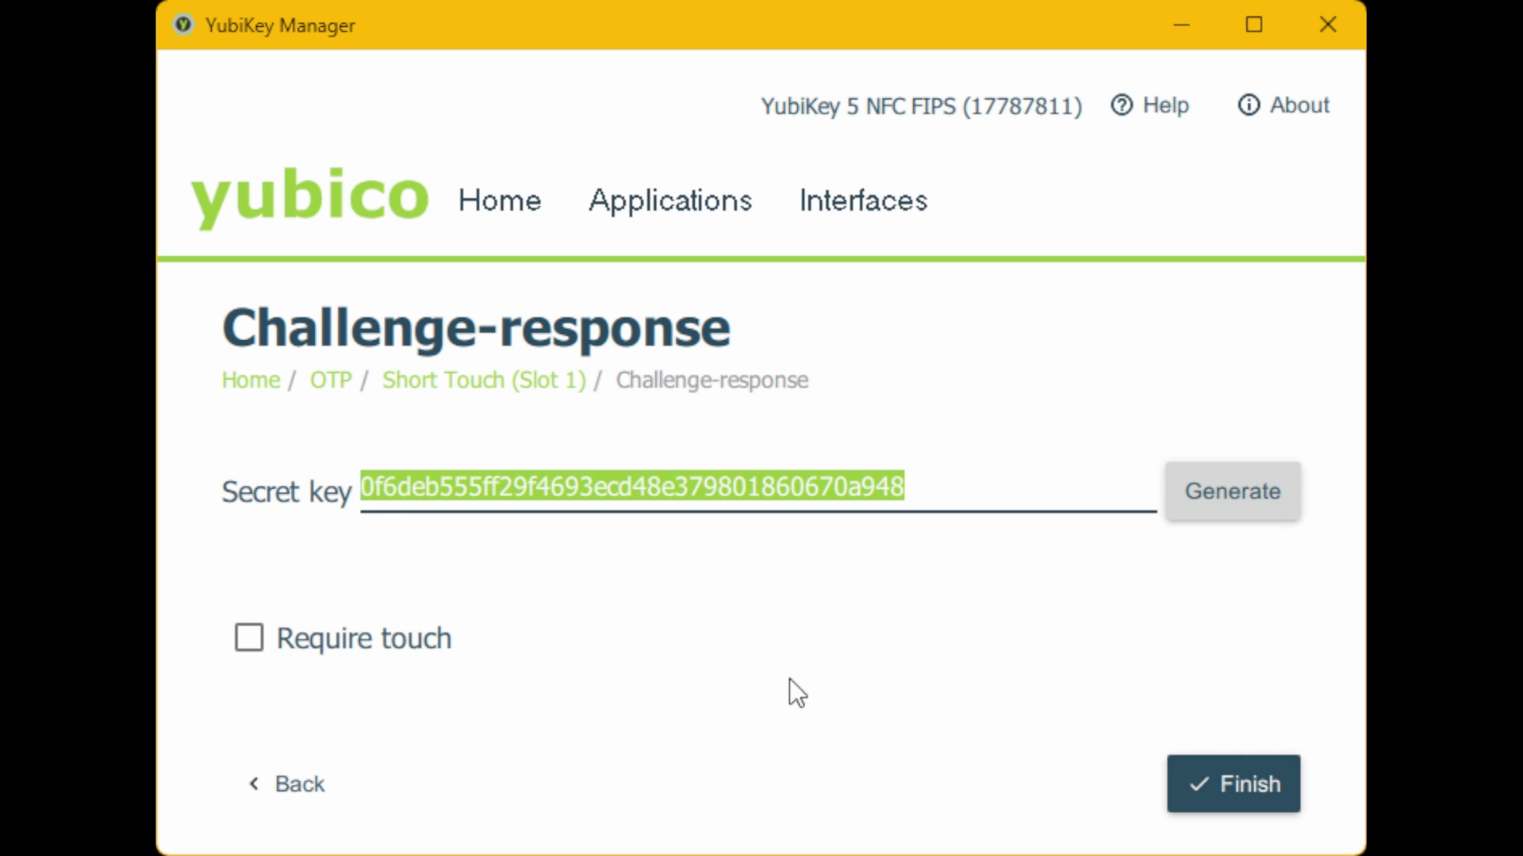
{"action": "key", "text": "alt+Tab"}
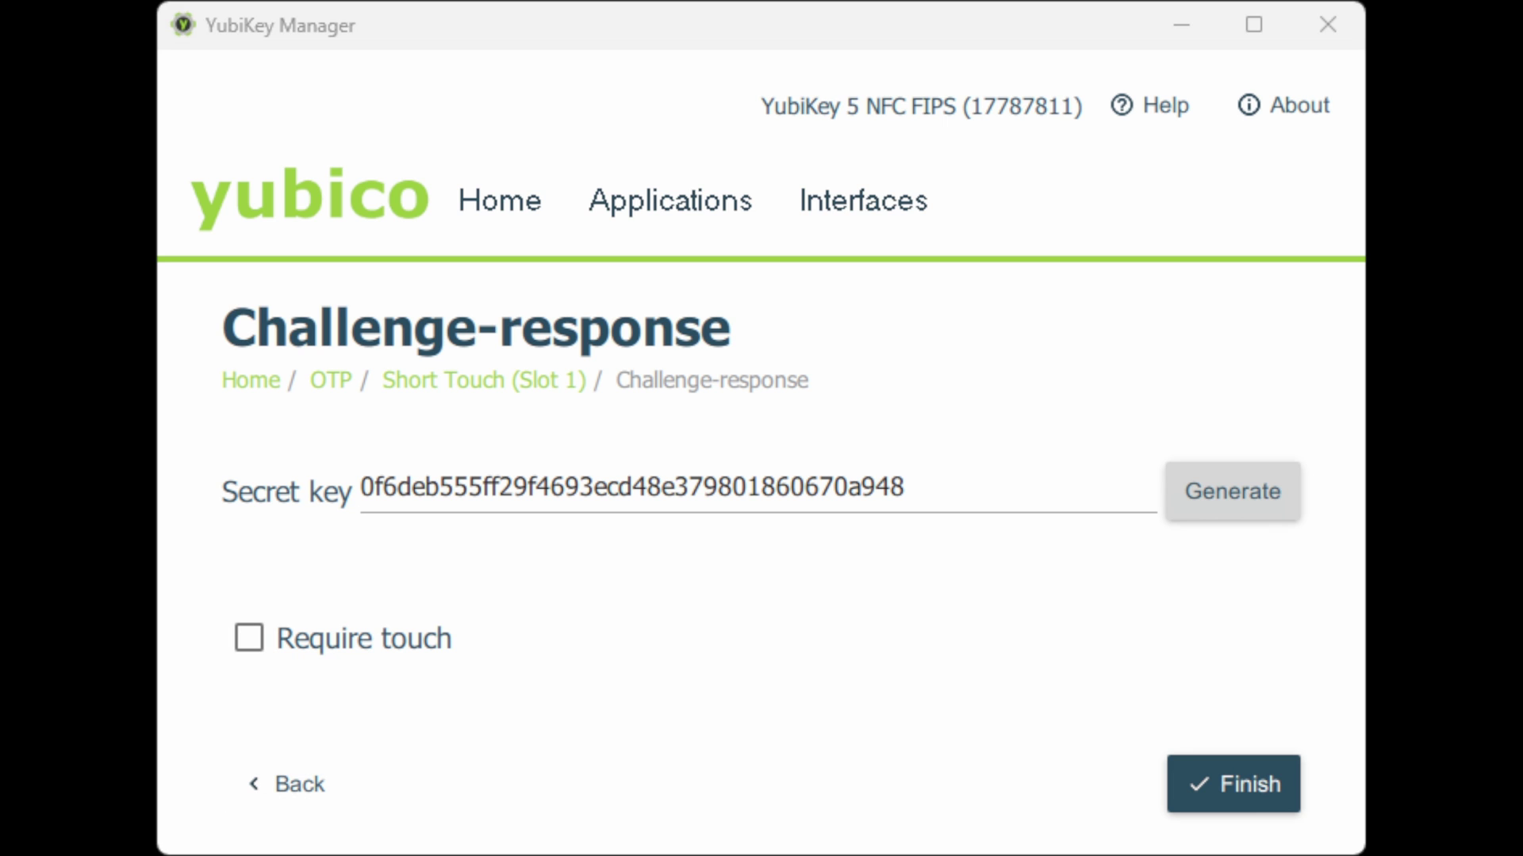
{"action": "left_click", "coordinate": [1237, 789]}
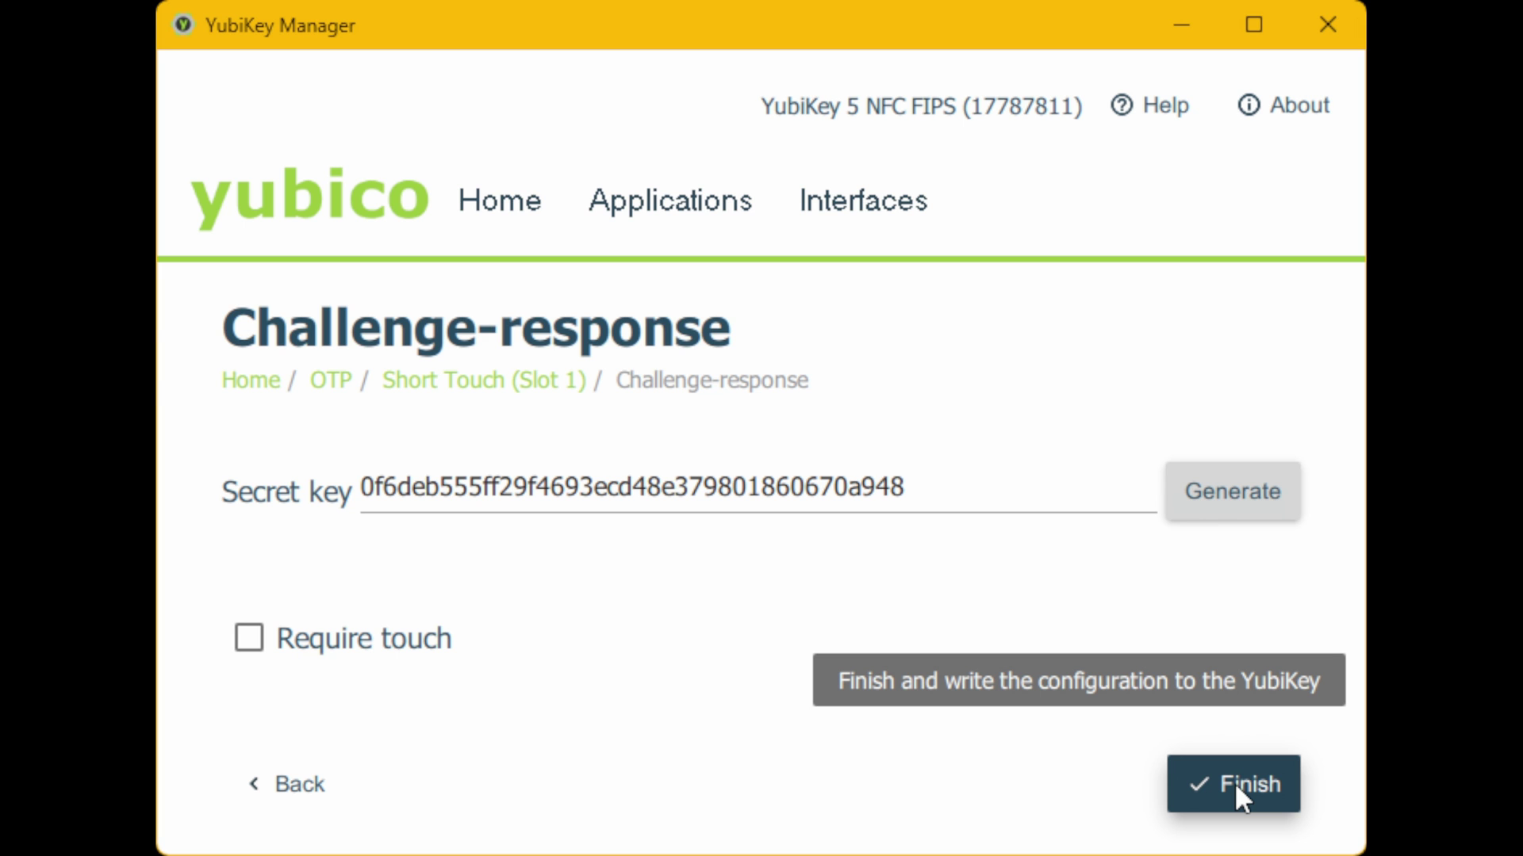
{"action": "left_click", "coordinate": [1234, 782]}
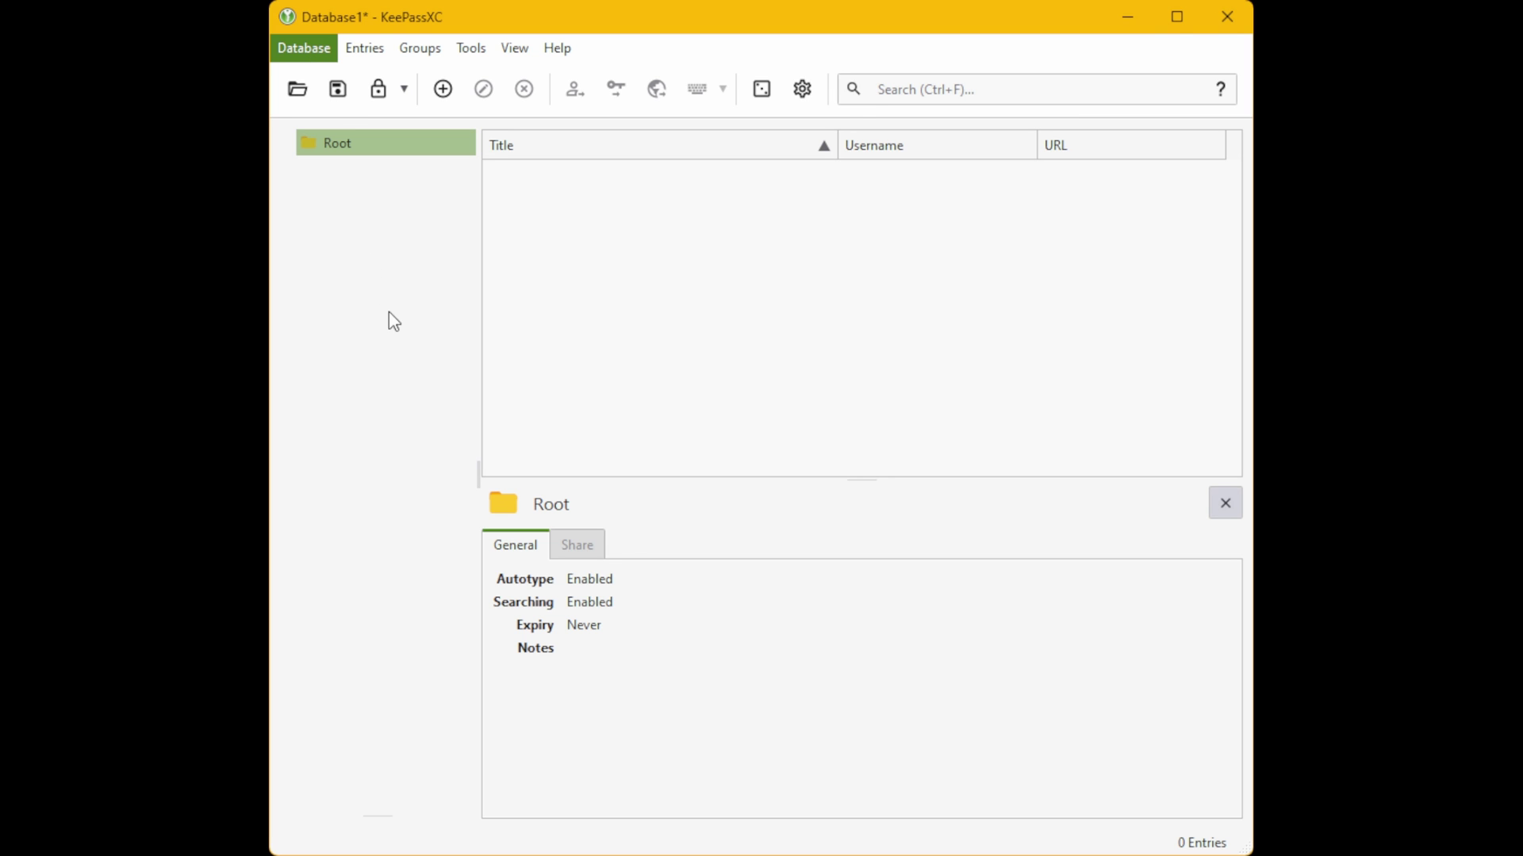
Switch to KeePassXC and add Challenge-Response protection to Database1 using the YubiKey 5's Slot 1
{"action": "left_click", "coordinate": [428, 386]}
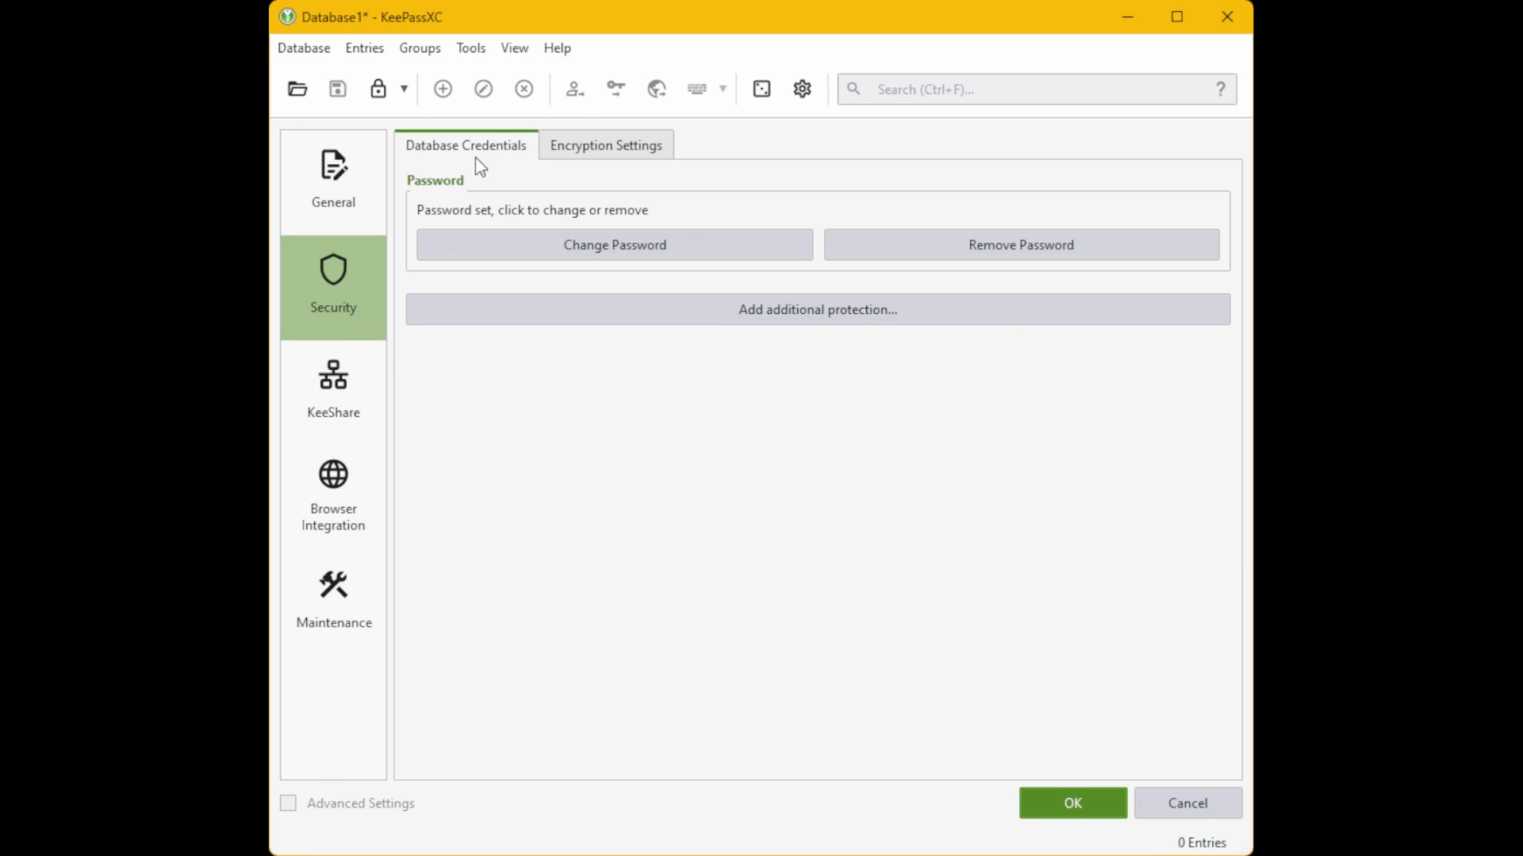
{"action": "left_click", "coordinate": [821, 313]}
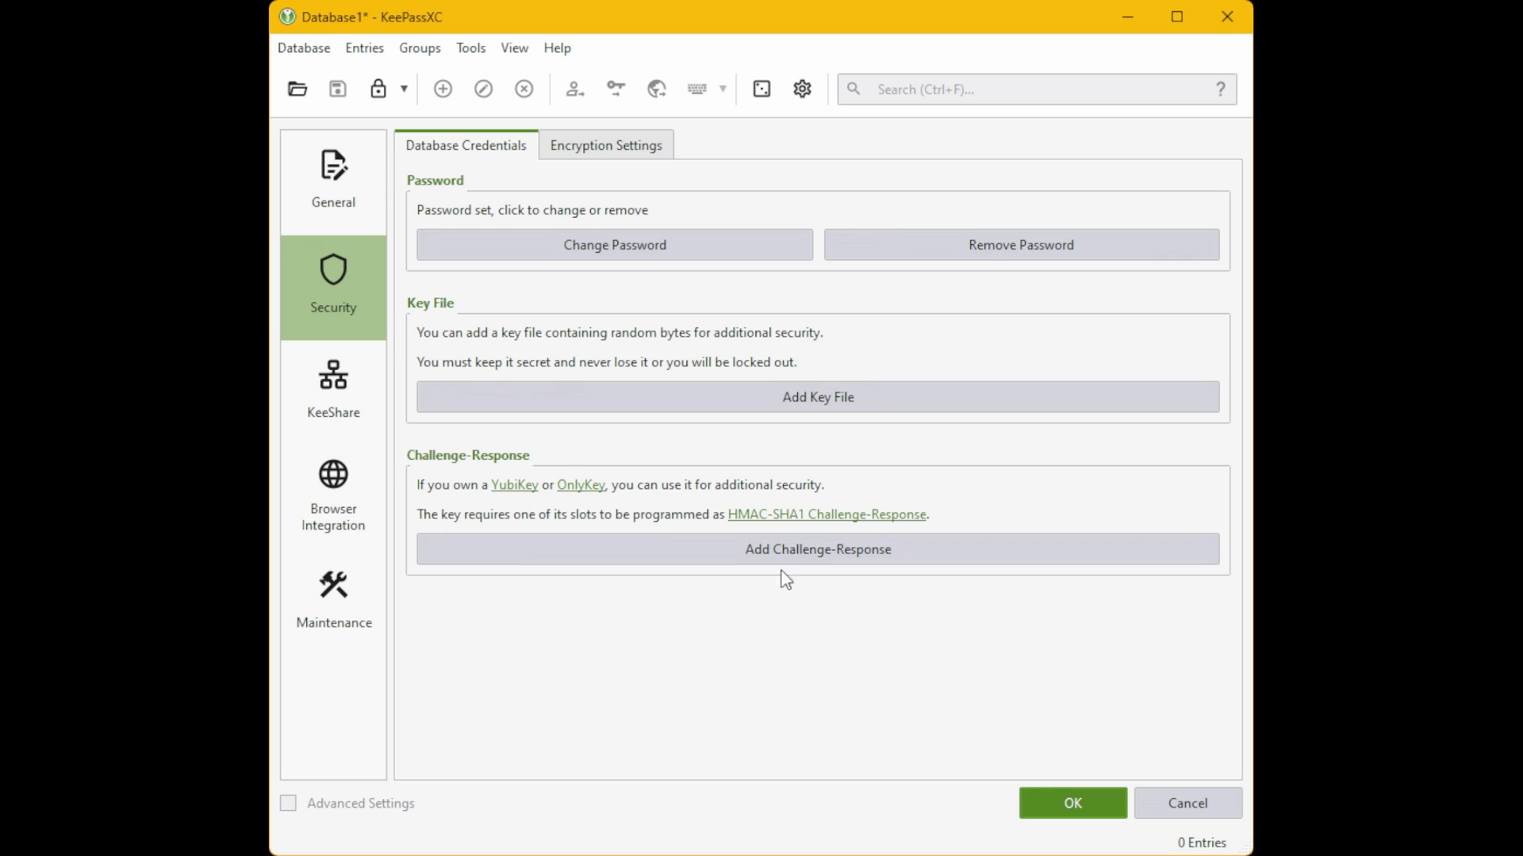
{"action": "left_click", "coordinate": [839, 558]}
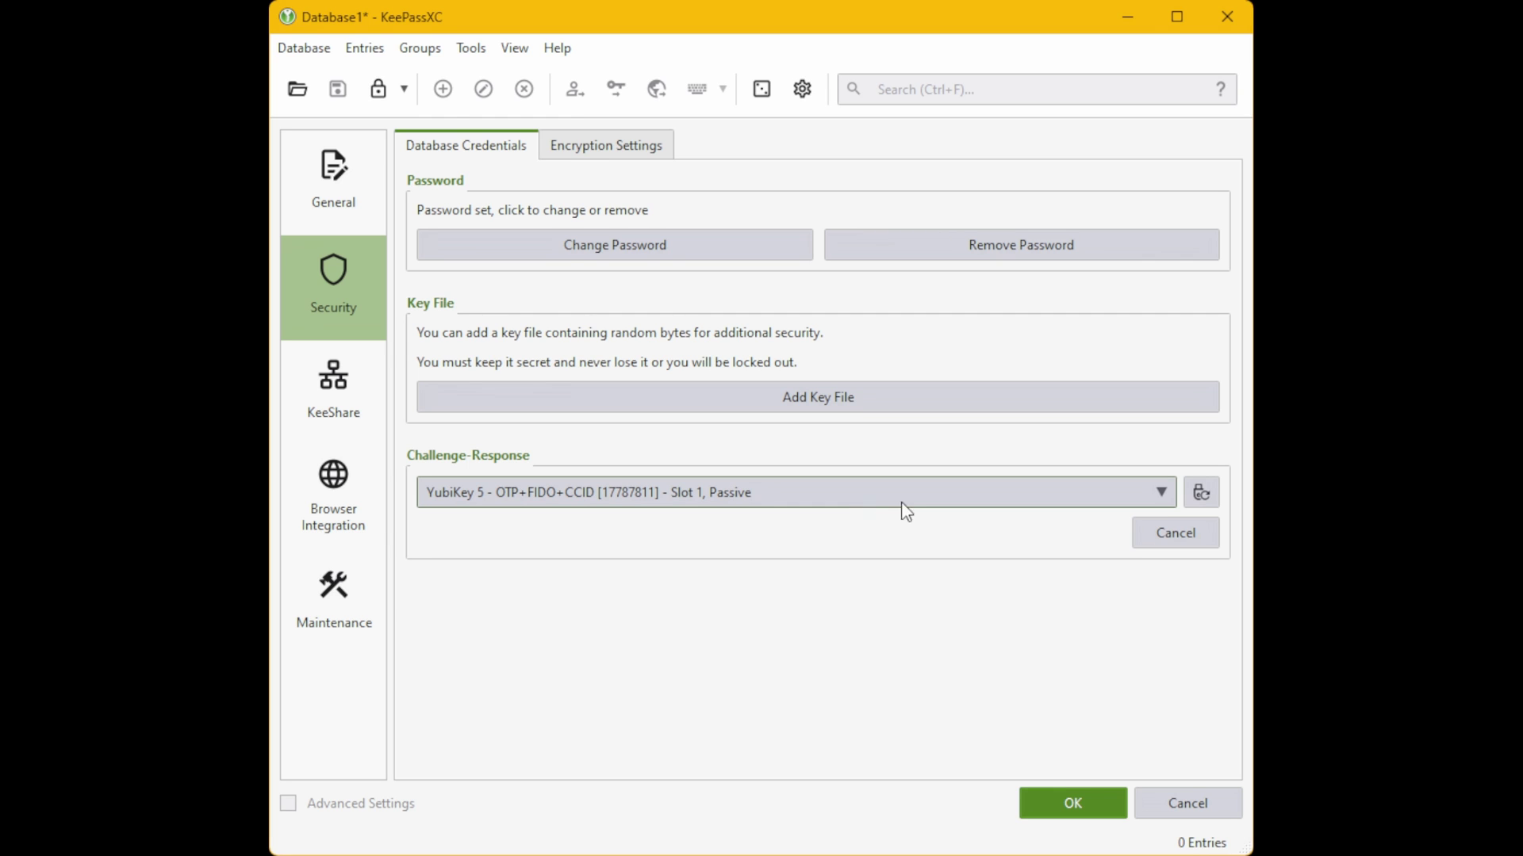
{"action": "left_click", "coordinate": [1072, 806]}
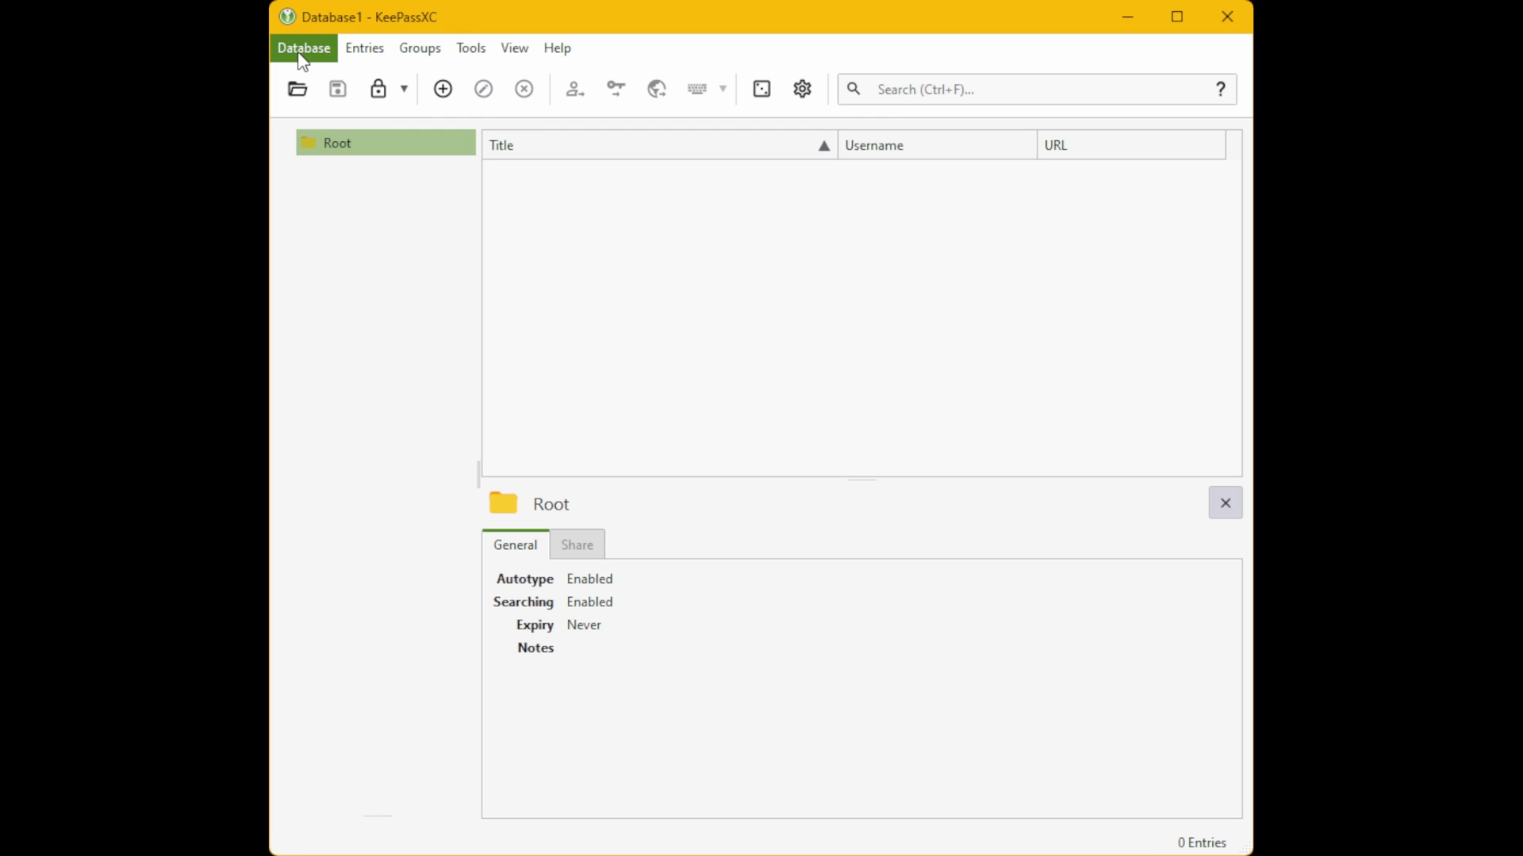
Open the Database2.kdbx database and unlock it with its database password
{"action": "left_click", "coordinate": [297, 88]}
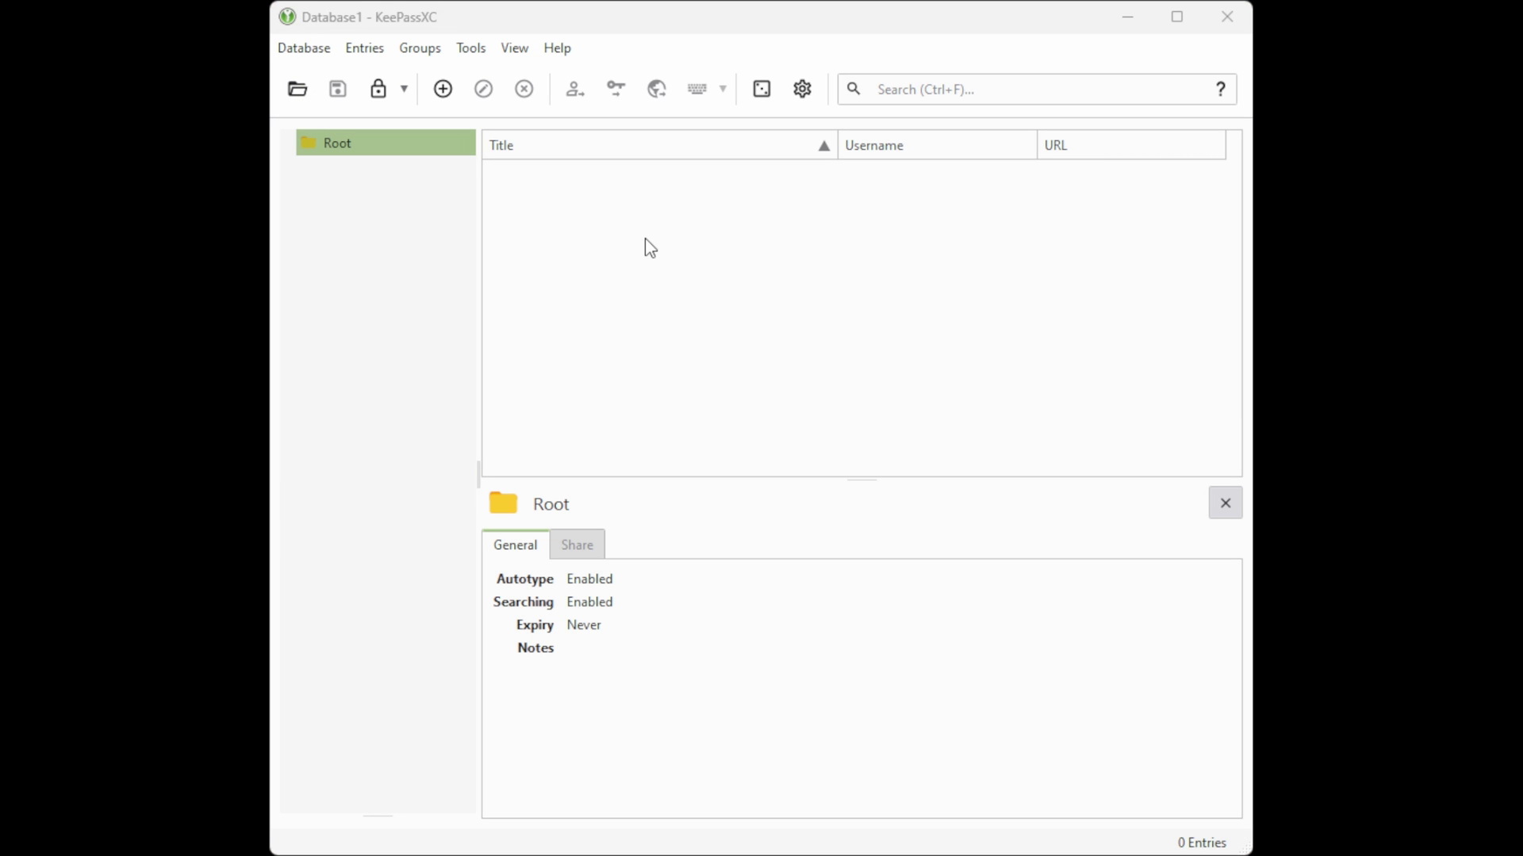
{"action": "key", "text": "Return"}
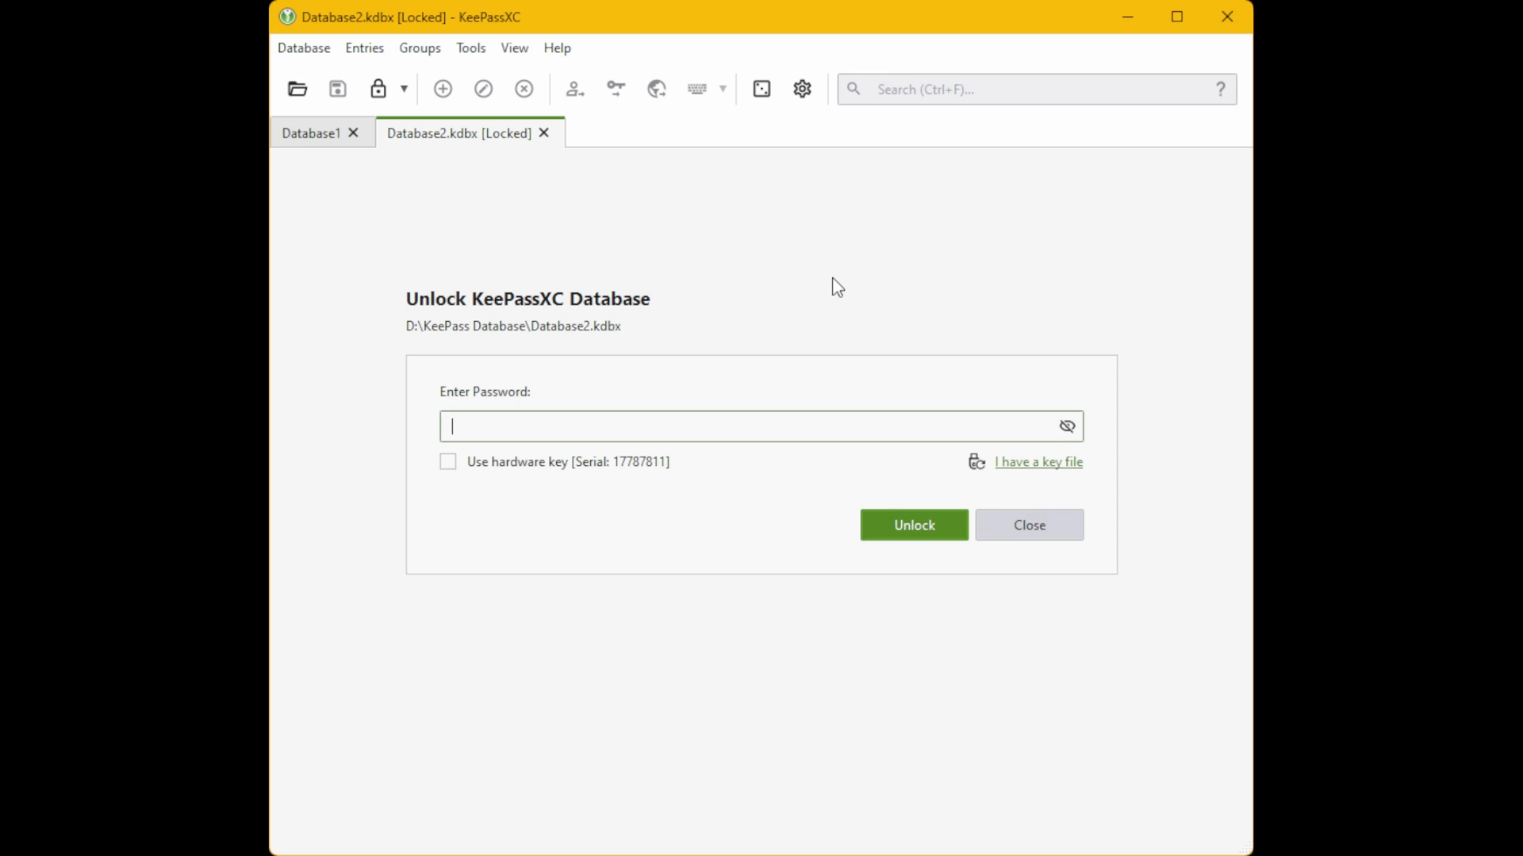
{"action": "type", "text": "••••"}
{"action": "left_click", "coordinate": [911, 525]}
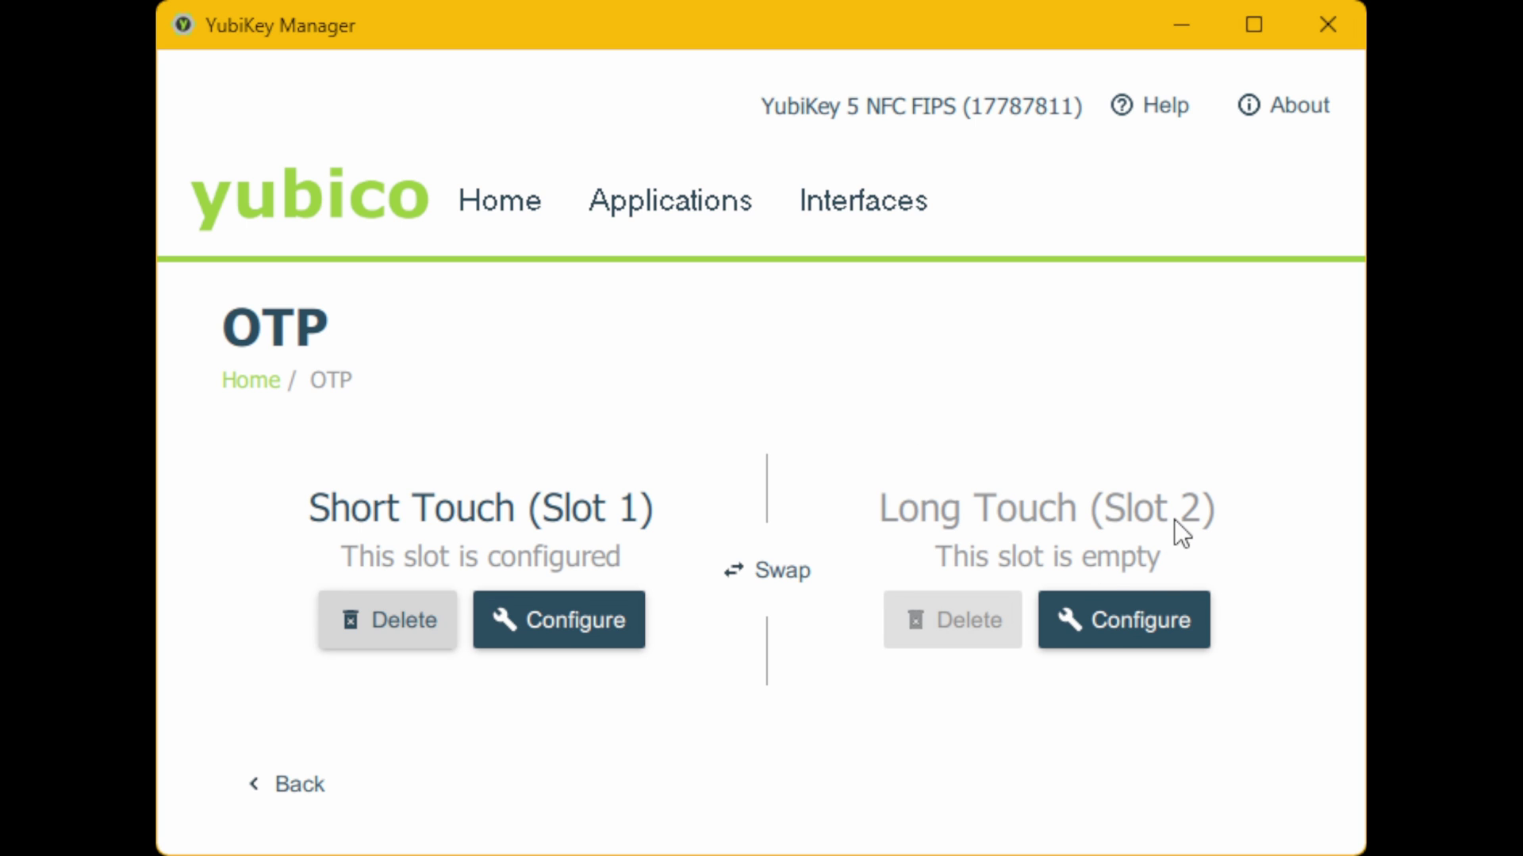
Switch to YubiKey Manager, configure Long Touch (Slot 2) as Challenge-response and generate a random secret key
{"action": "left_click", "coordinate": [1151, 617]}
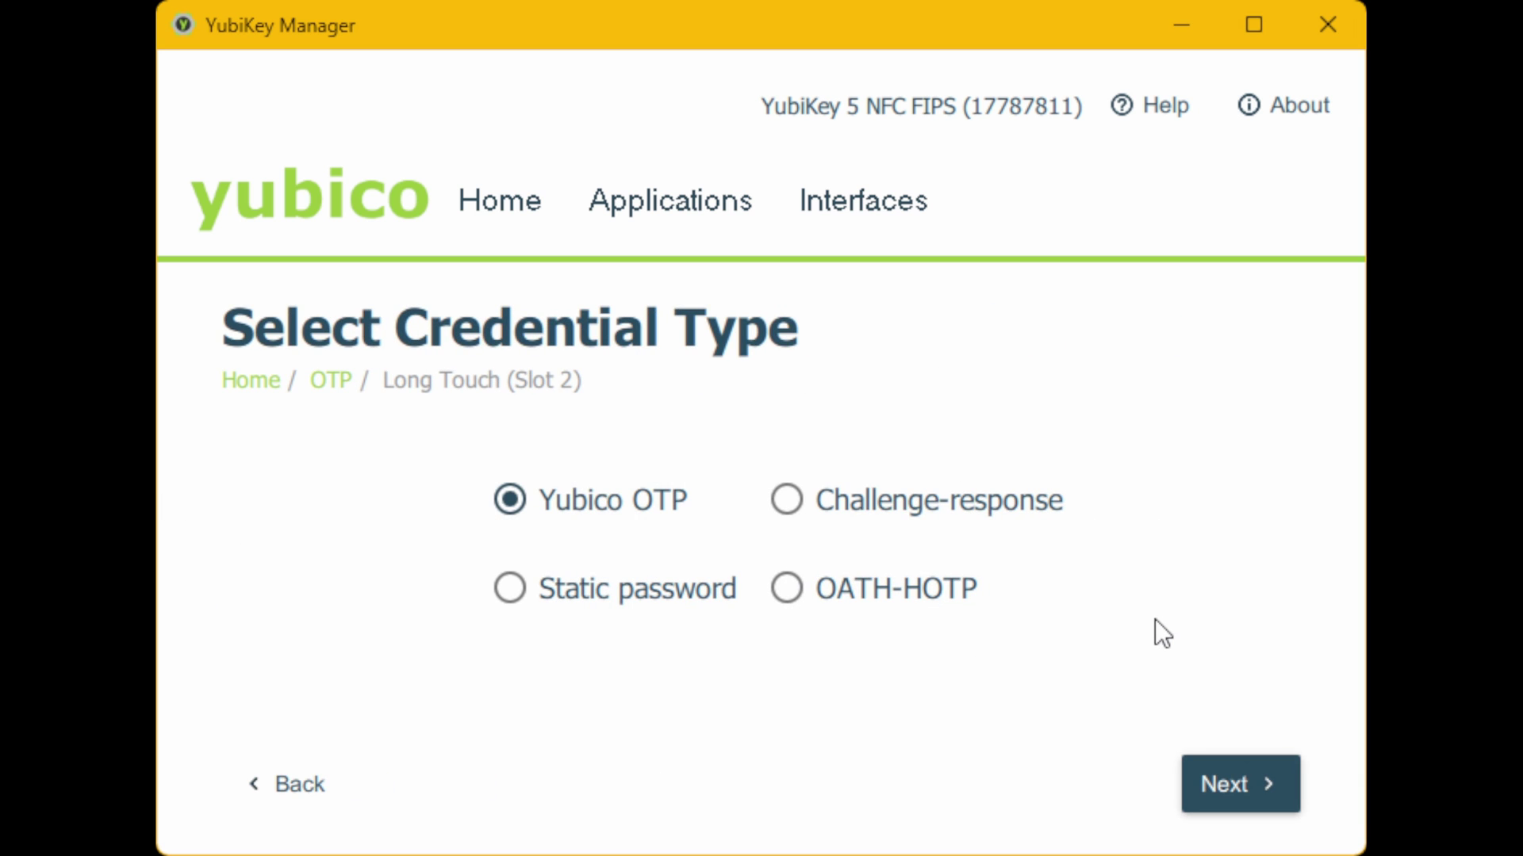
{"action": "left_click", "coordinate": [785, 501]}
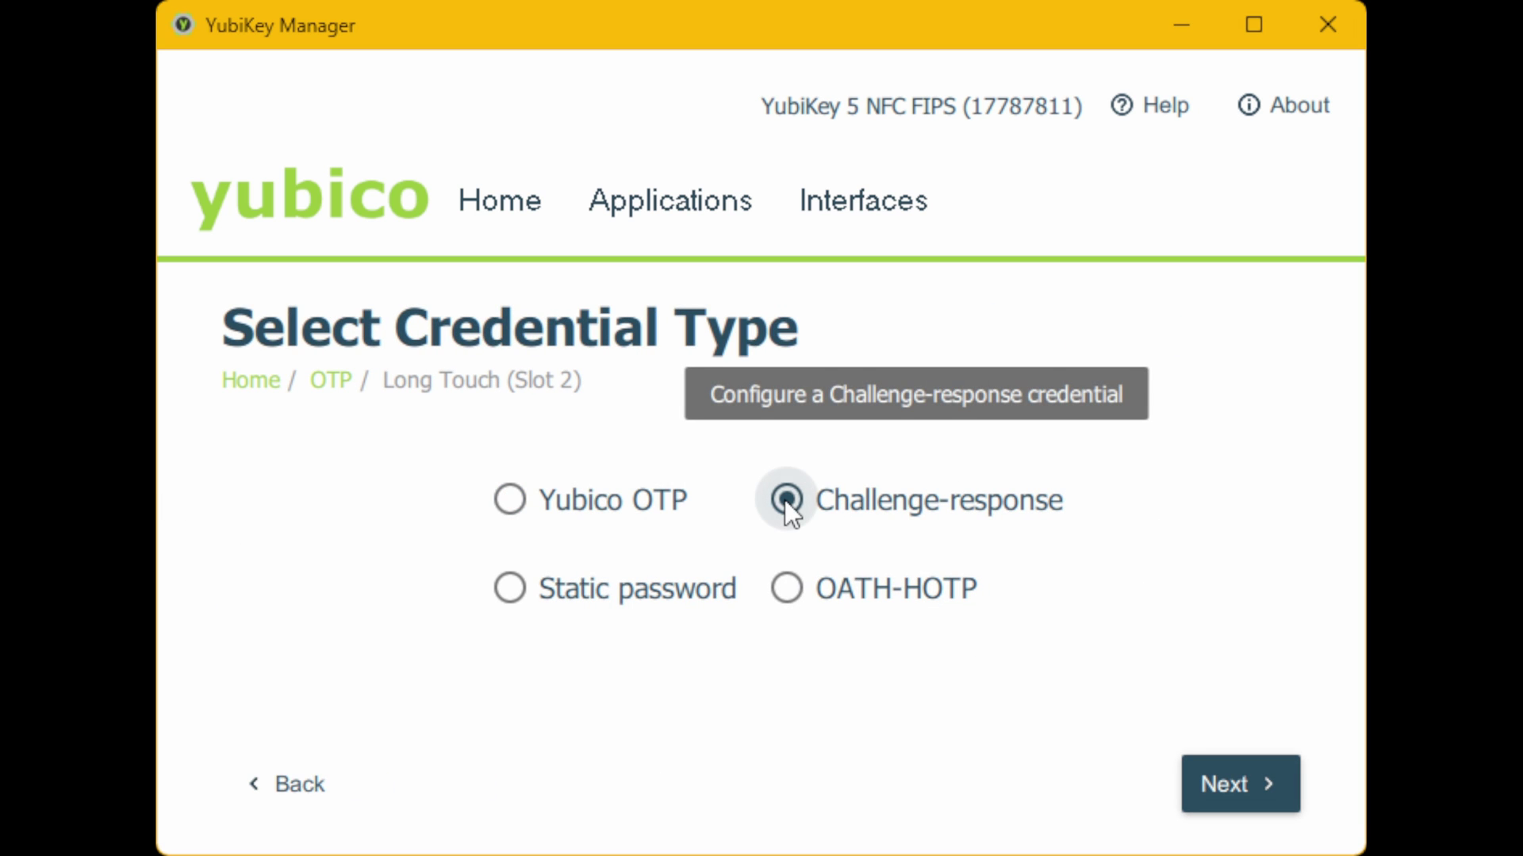
{"action": "left_click", "coordinate": [1218, 781]}
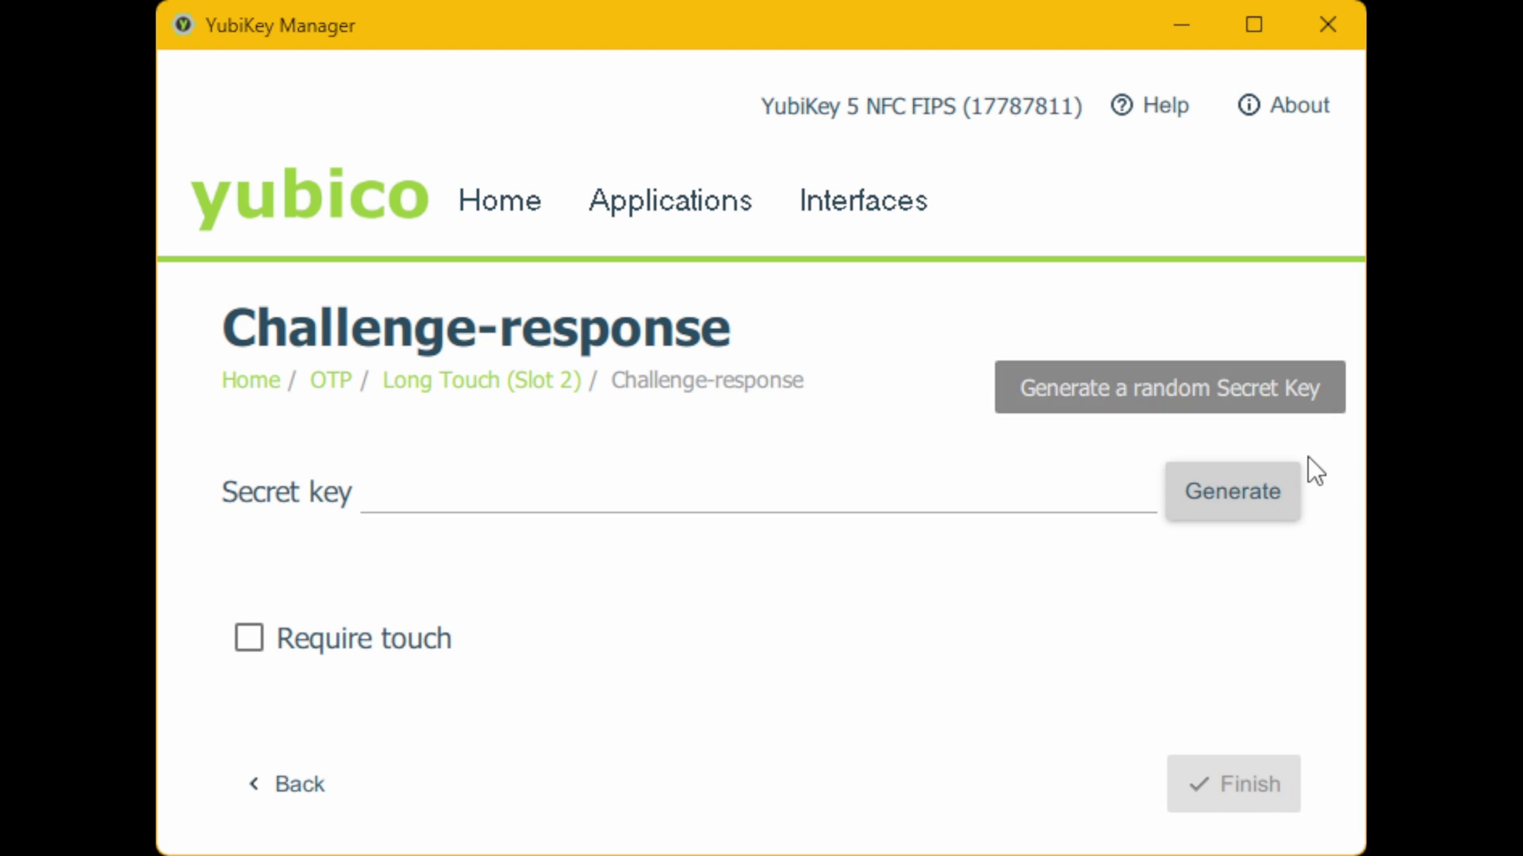
{"action": "left_click", "coordinate": [1255, 498]}
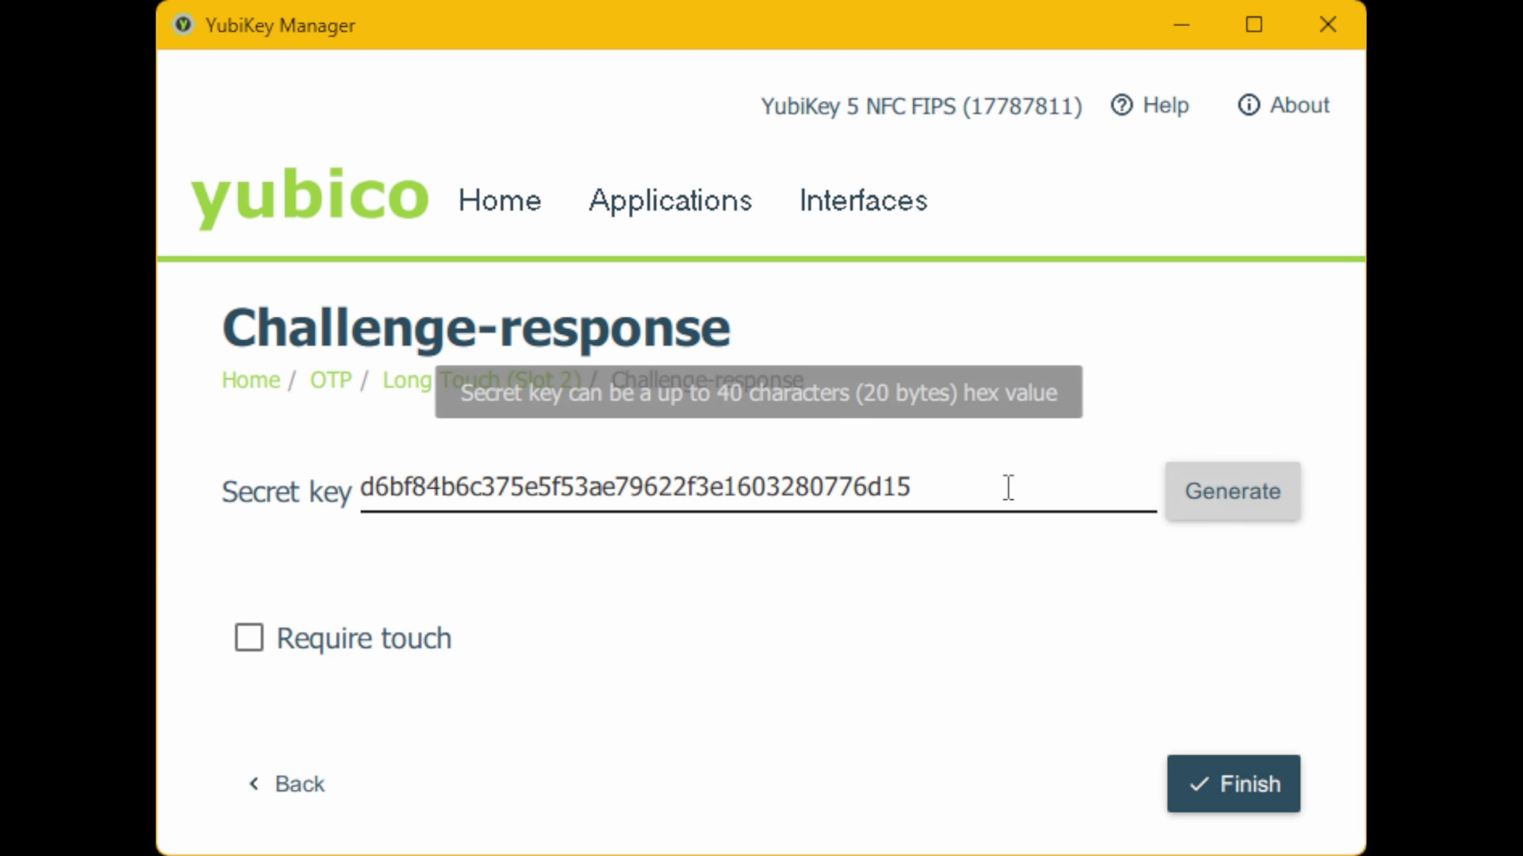
Copy Slot 2's generated secret key for backup and write the Challenge-response configuration to the YubiKey without requiring touch
{"action": "left_click_drag", "start_coordinate": [949, 485], "coordinate": [301, 493]}
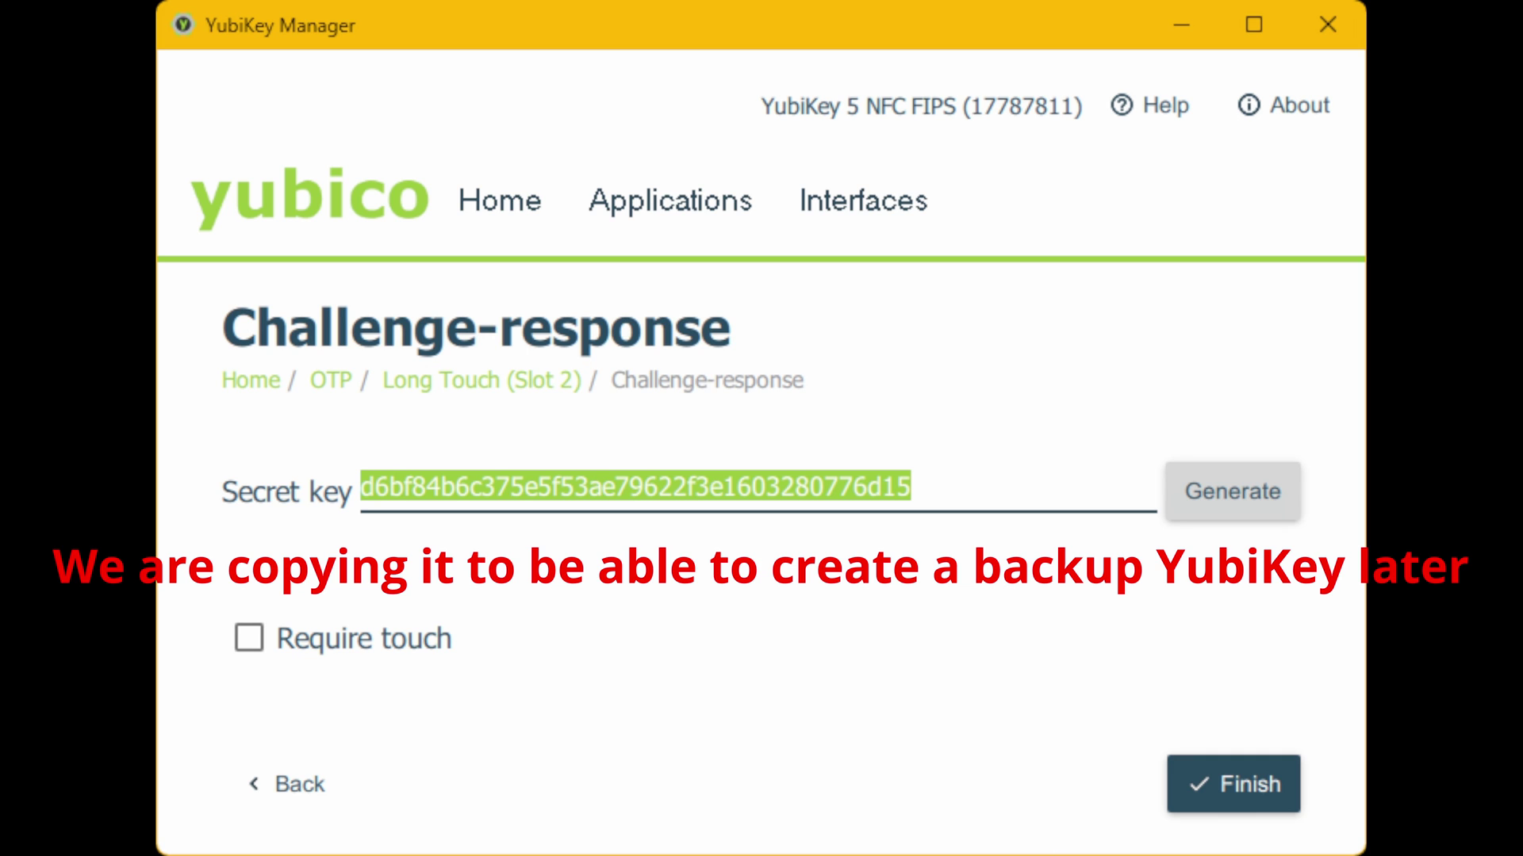
{"action": "key", "text": "alt+Tab"}
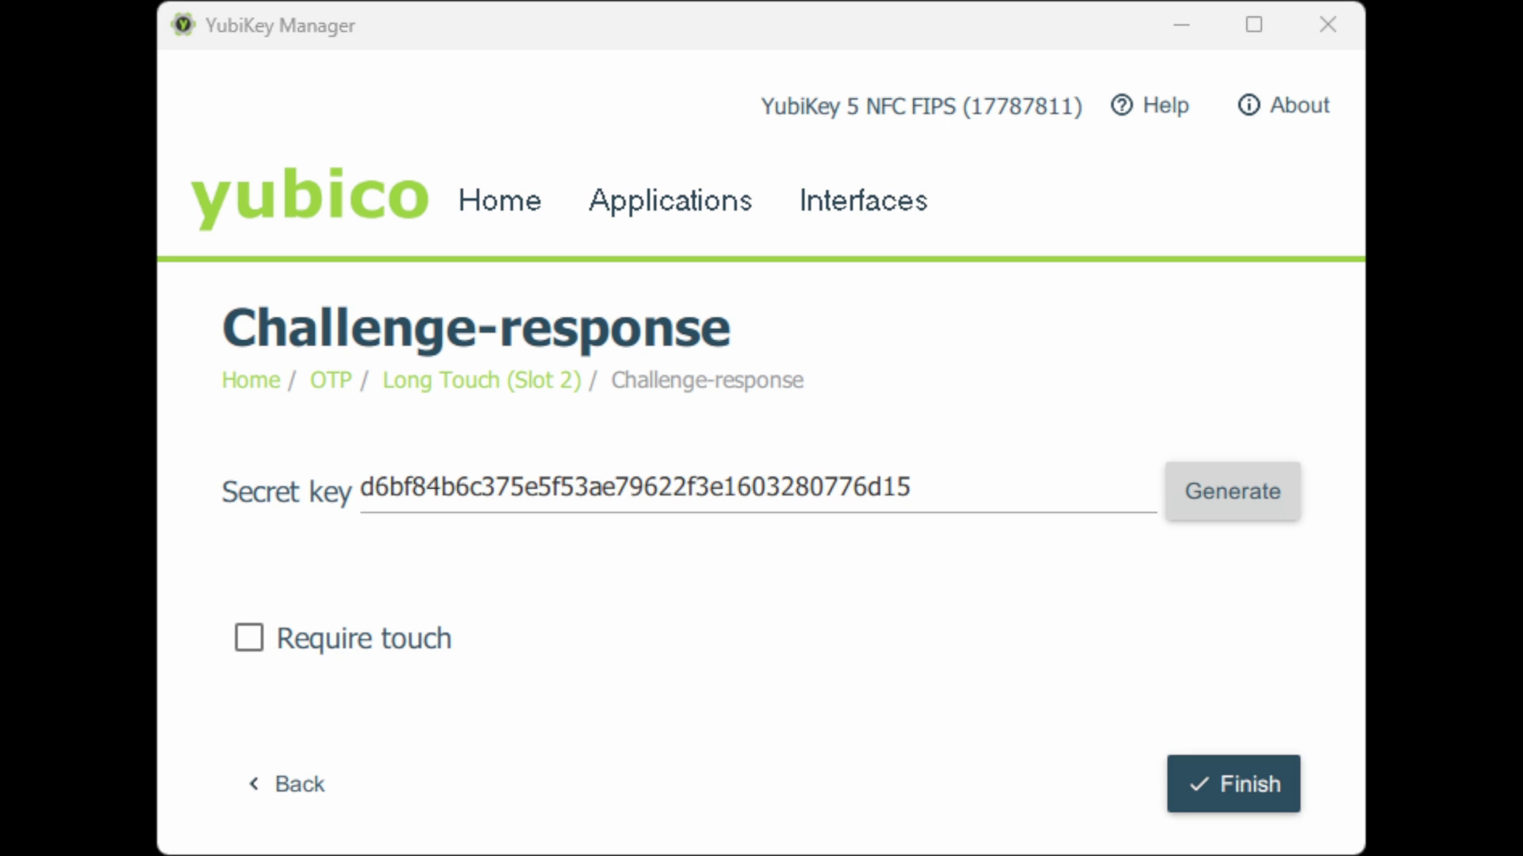
{"action": "left_click", "coordinate": [879, 42]}
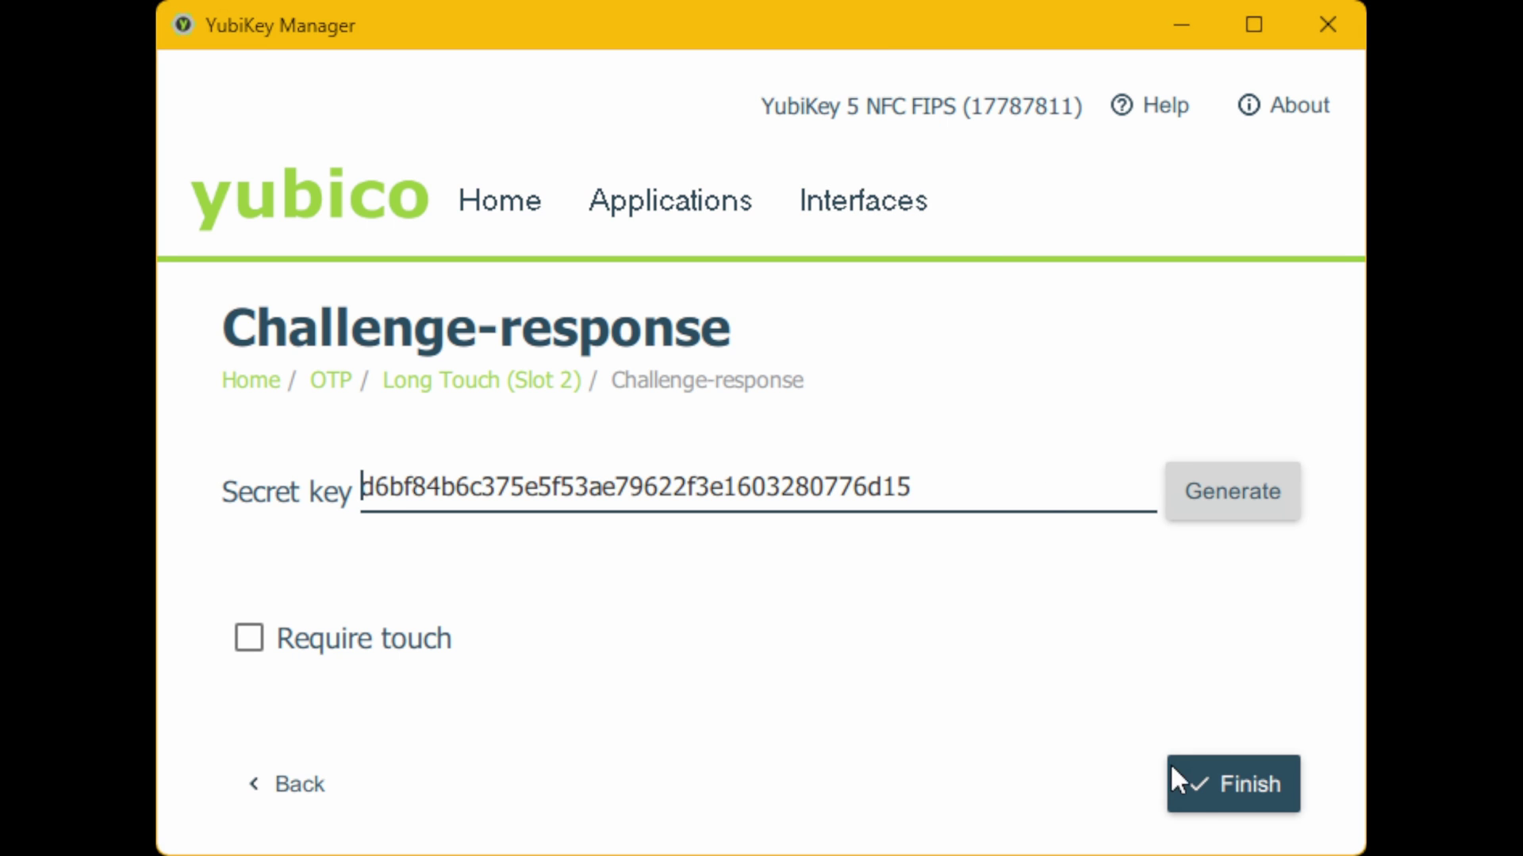
{"action": "left_click", "coordinate": [1244, 782]}
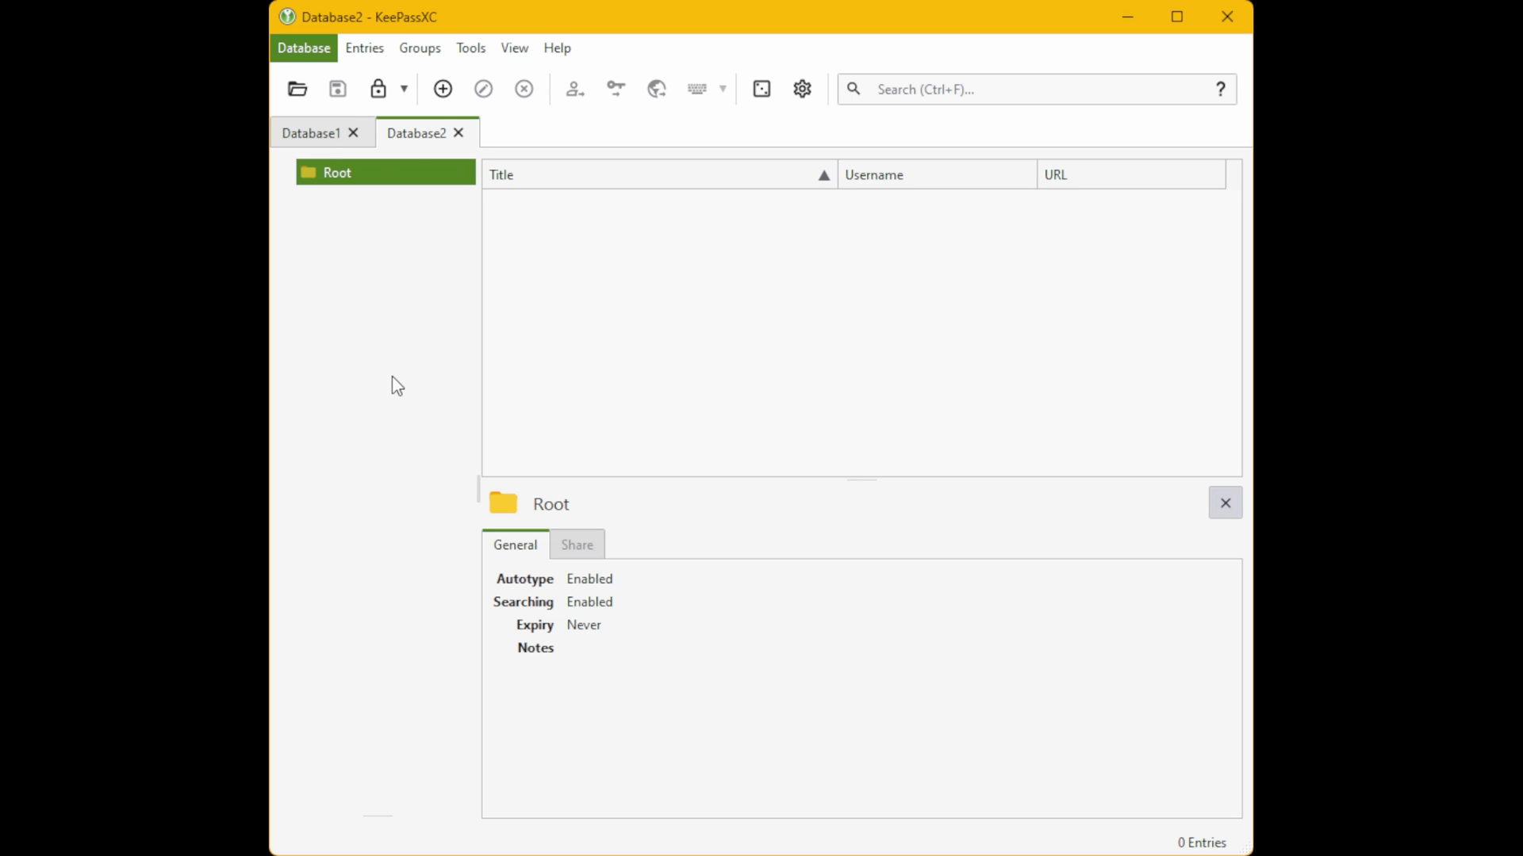
Add Challenge-Response protection to Database2 using the YubiKey 5's Slot 2 and save the database
{"action": "key", "text": "Return"}
{"action": "key", "text": "s"}
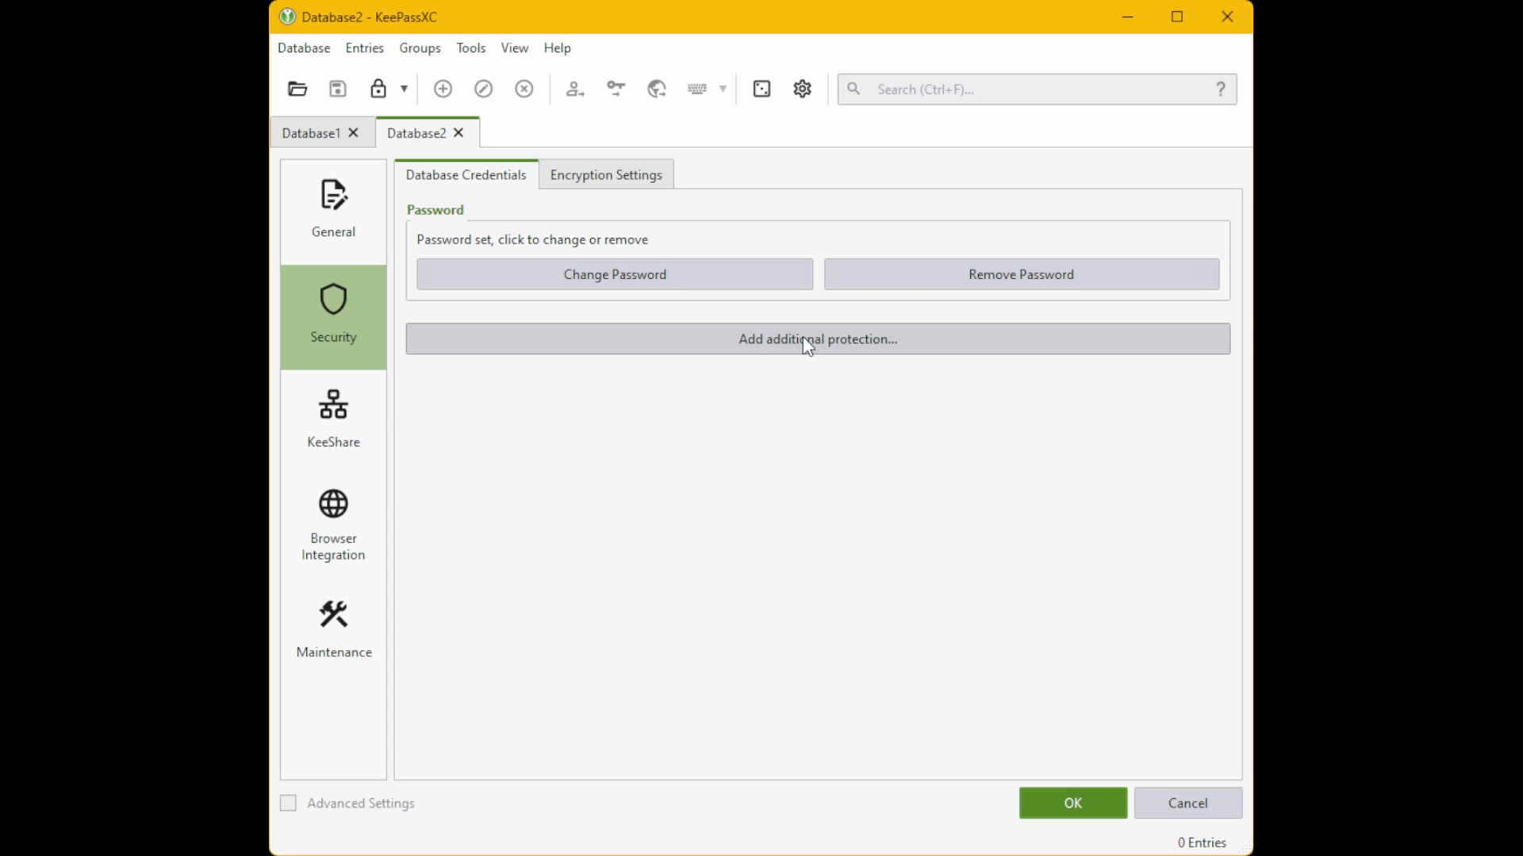
{"action": "left_click", "coordinate": [856, 347]}
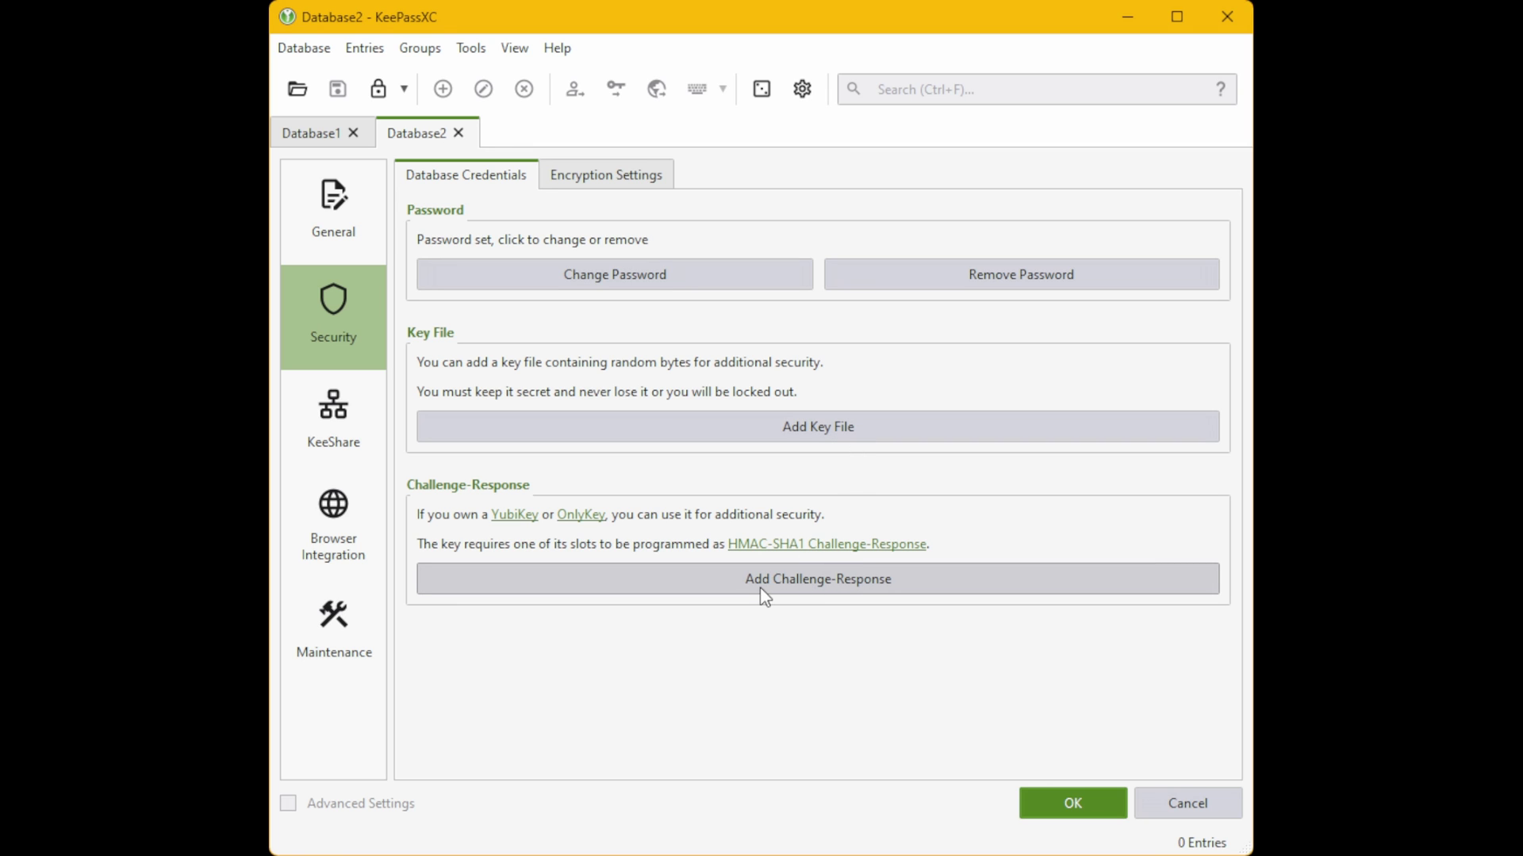
{"action": "left_click", "coordinate": [817, 587]}
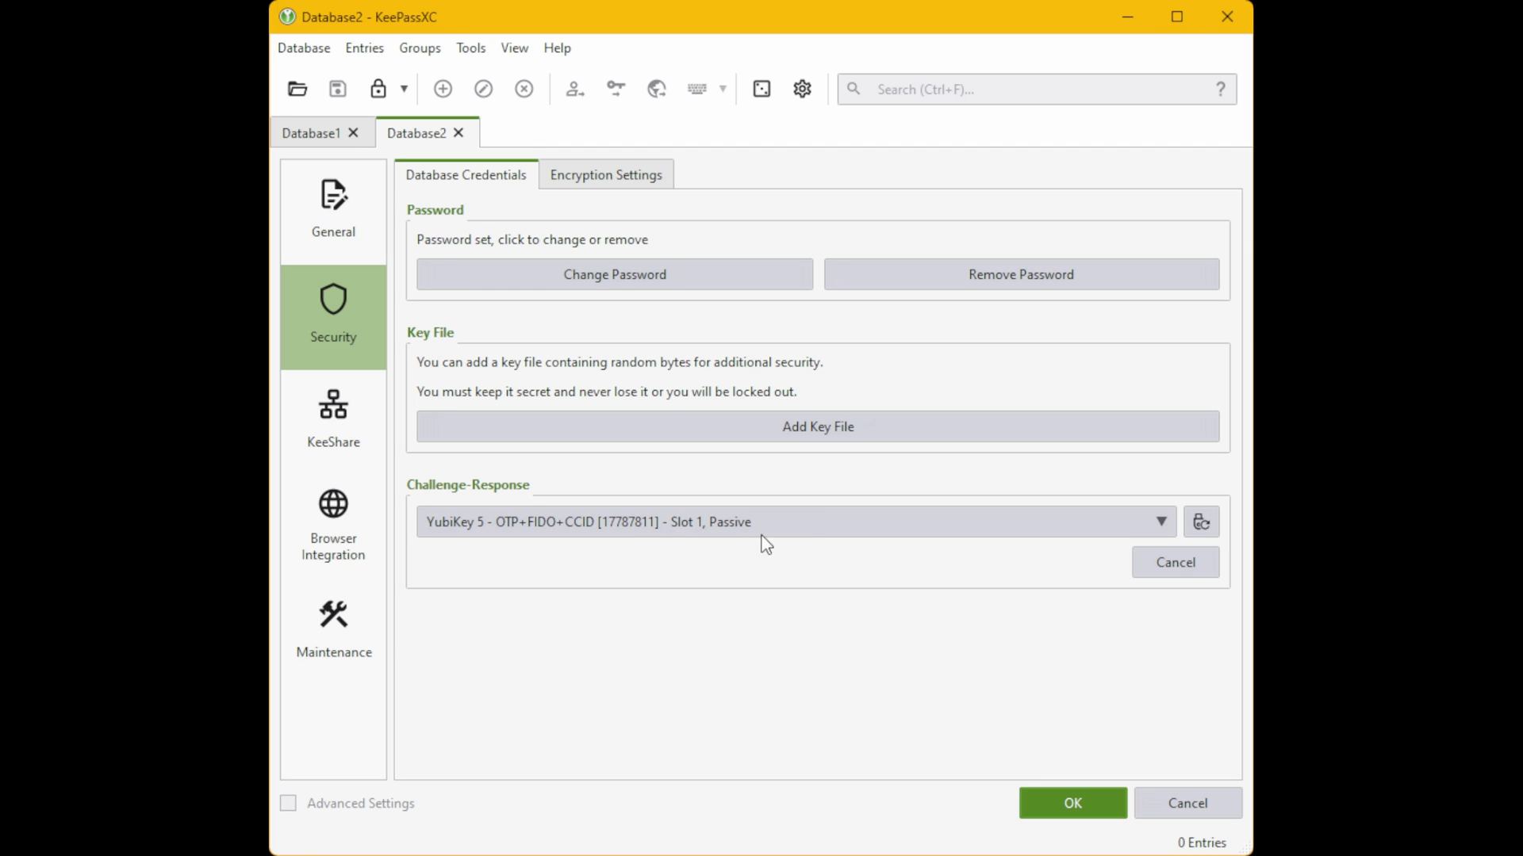
{"action": "key", "text": "Down"}
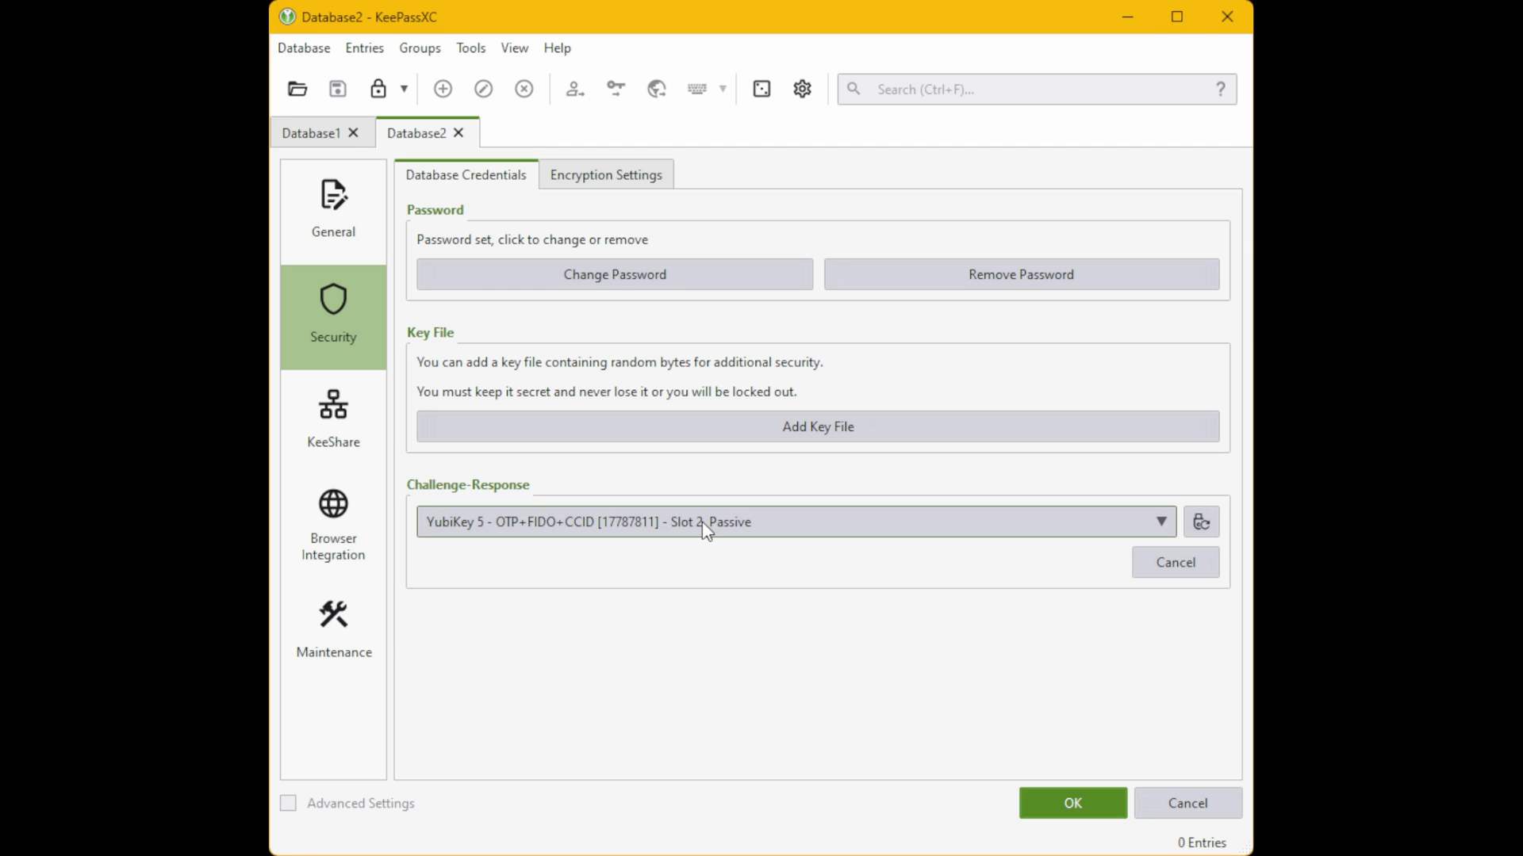
{"action": "left_click", "coordinate": [1074, 804]}
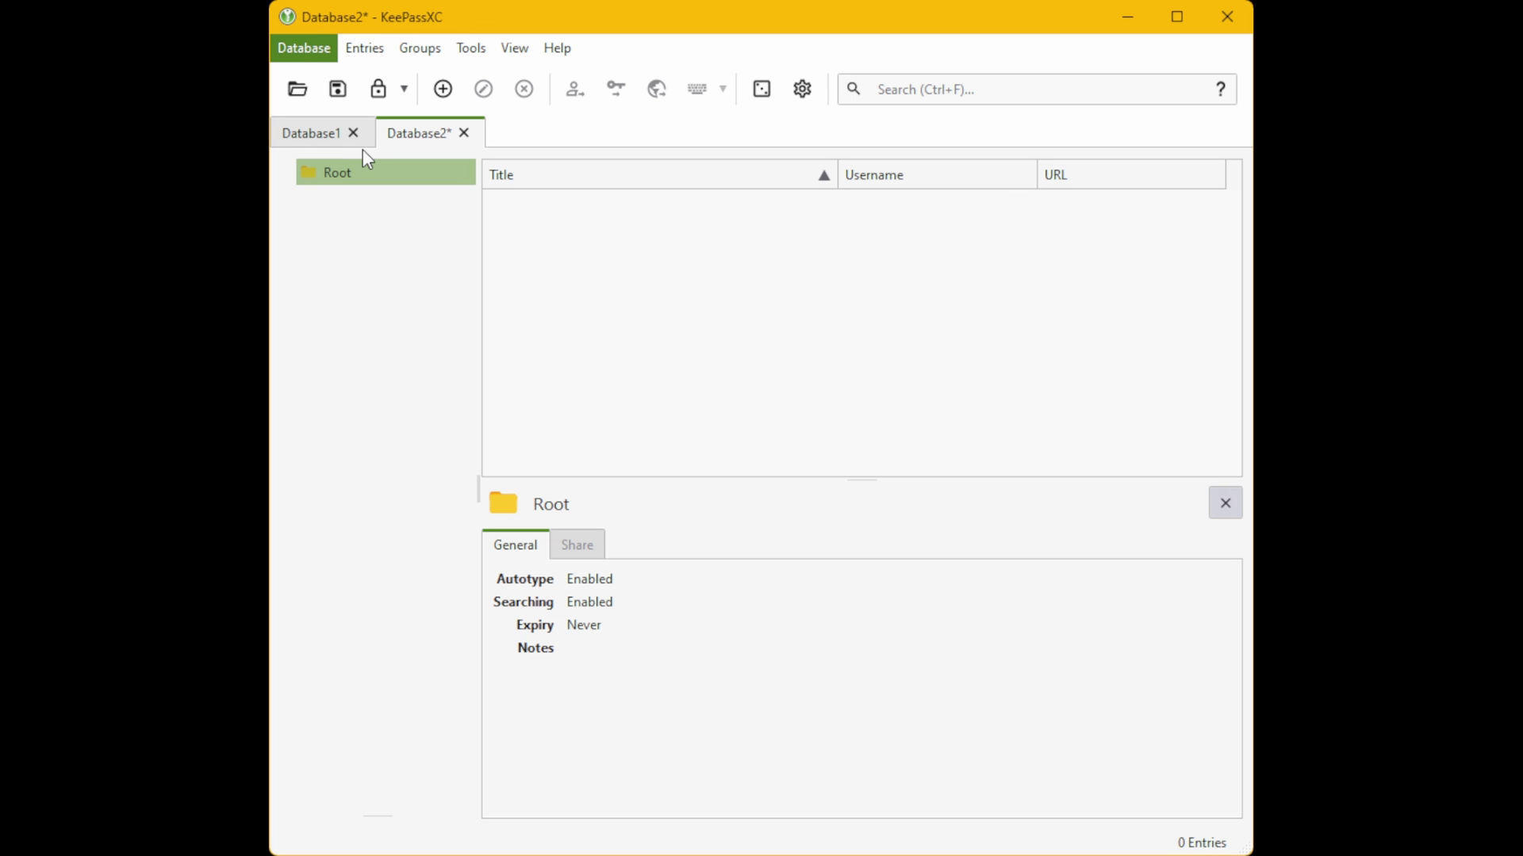
{"action": "key", "text": "ctrl+s"}
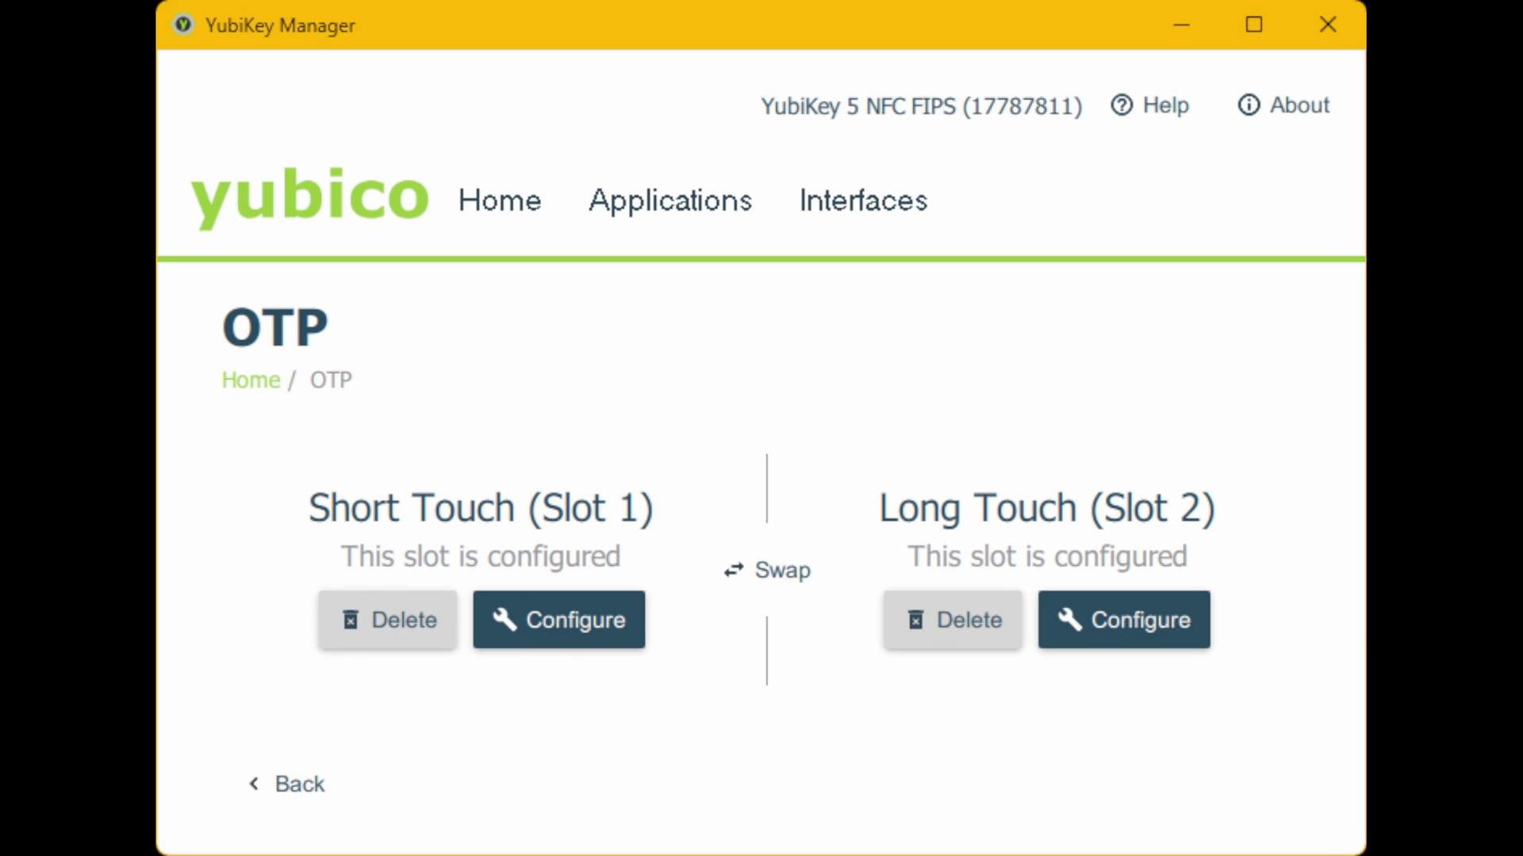
In YubiKey Manager, overwrite Short Touch (Slot 1) with a Challenge-response credential using its saved secret key, without requiring touch
{"action": "left_click", "coordinate": [573, 627]}
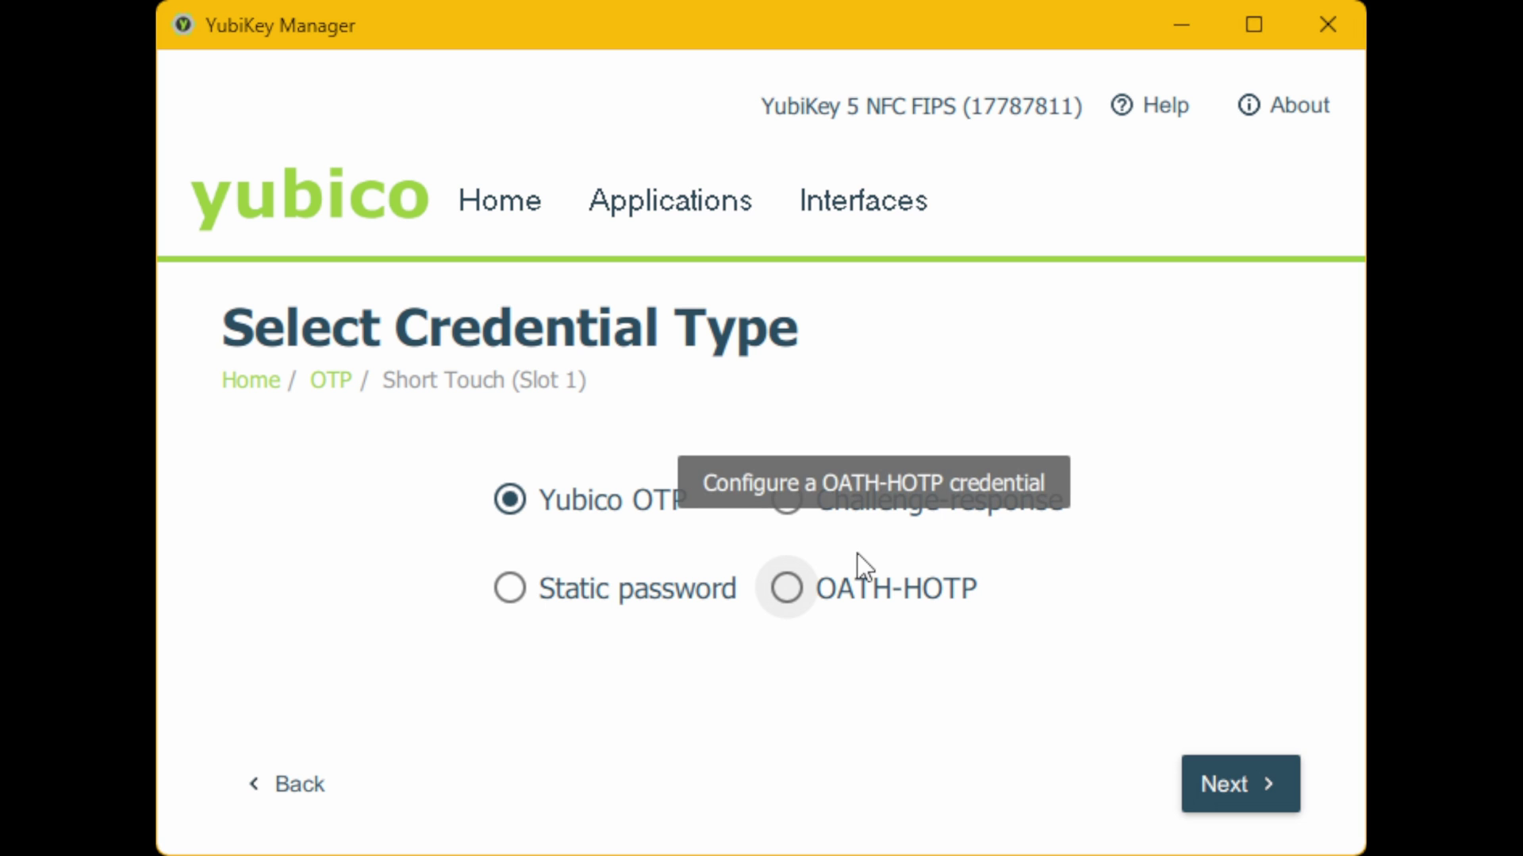
{"action": "left_click", "coordinate": [825, 501]}
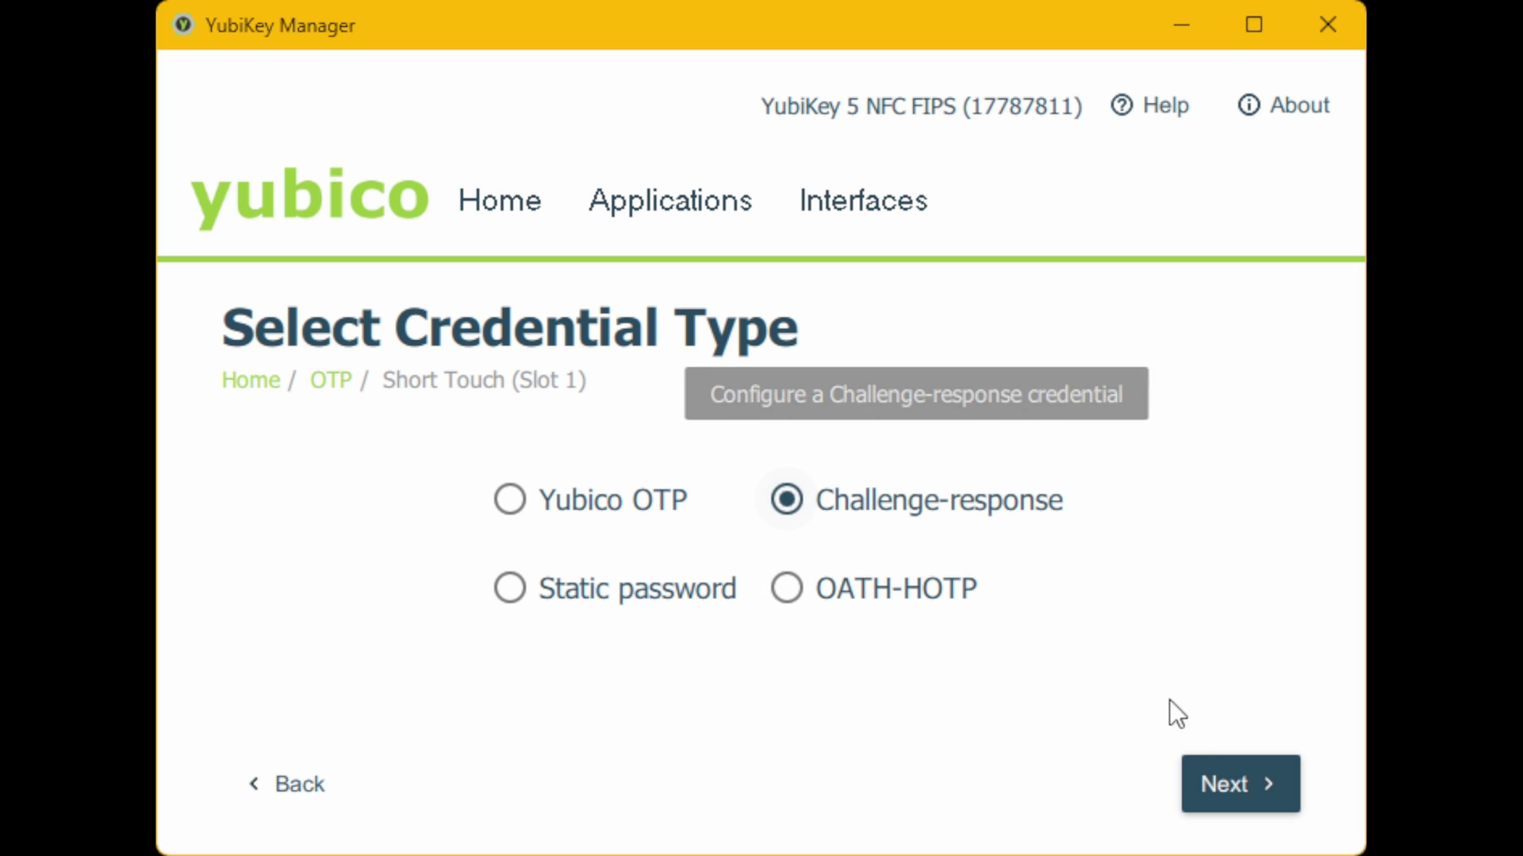
{"action": "left_click", "coordinate": [1221, 781]}
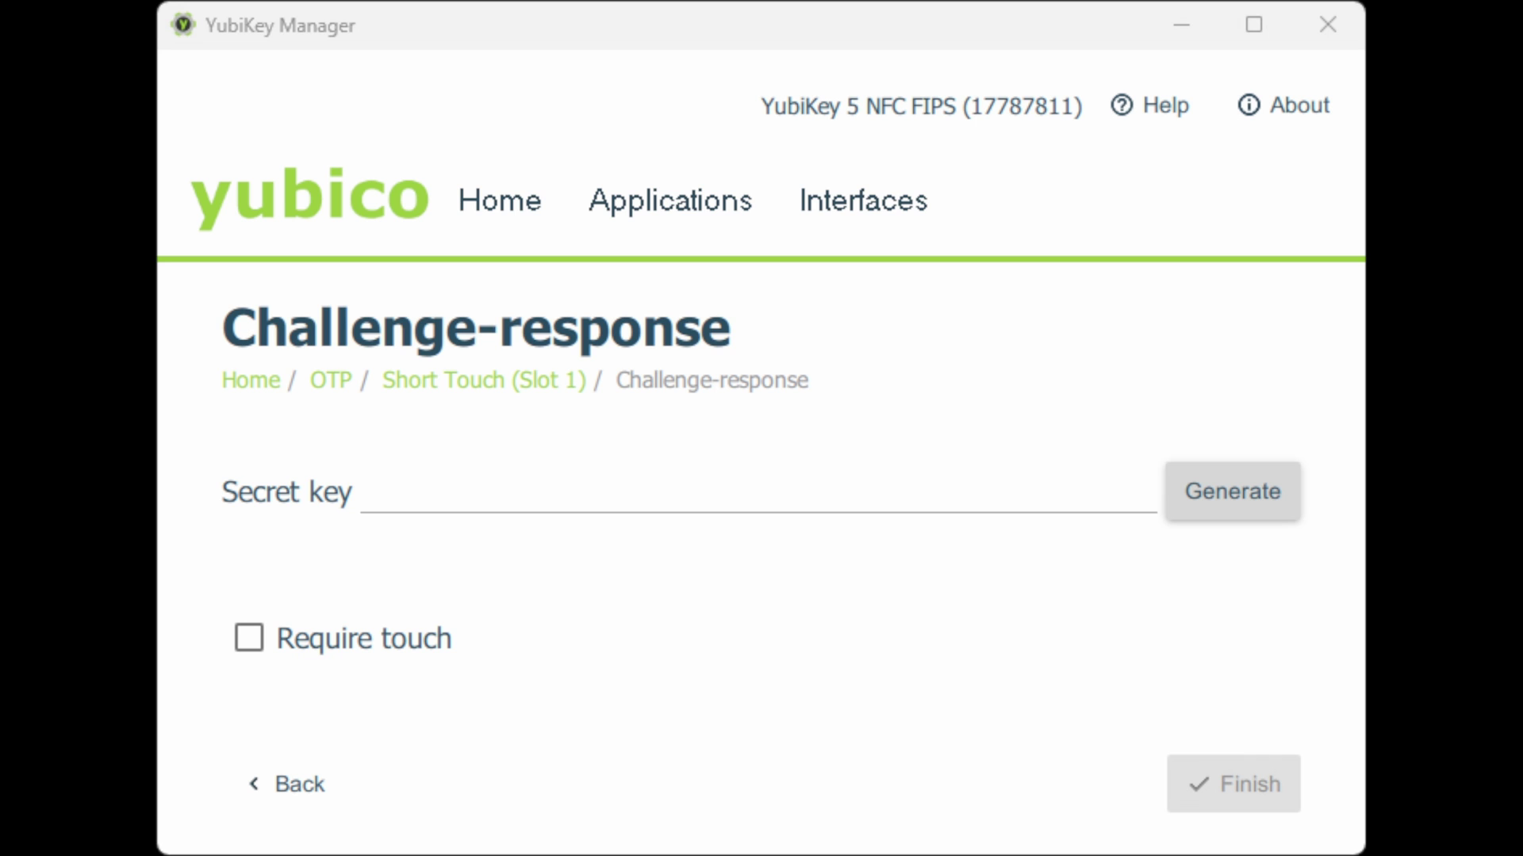
{"action": "left_click", "coordinate": [639, 493]}
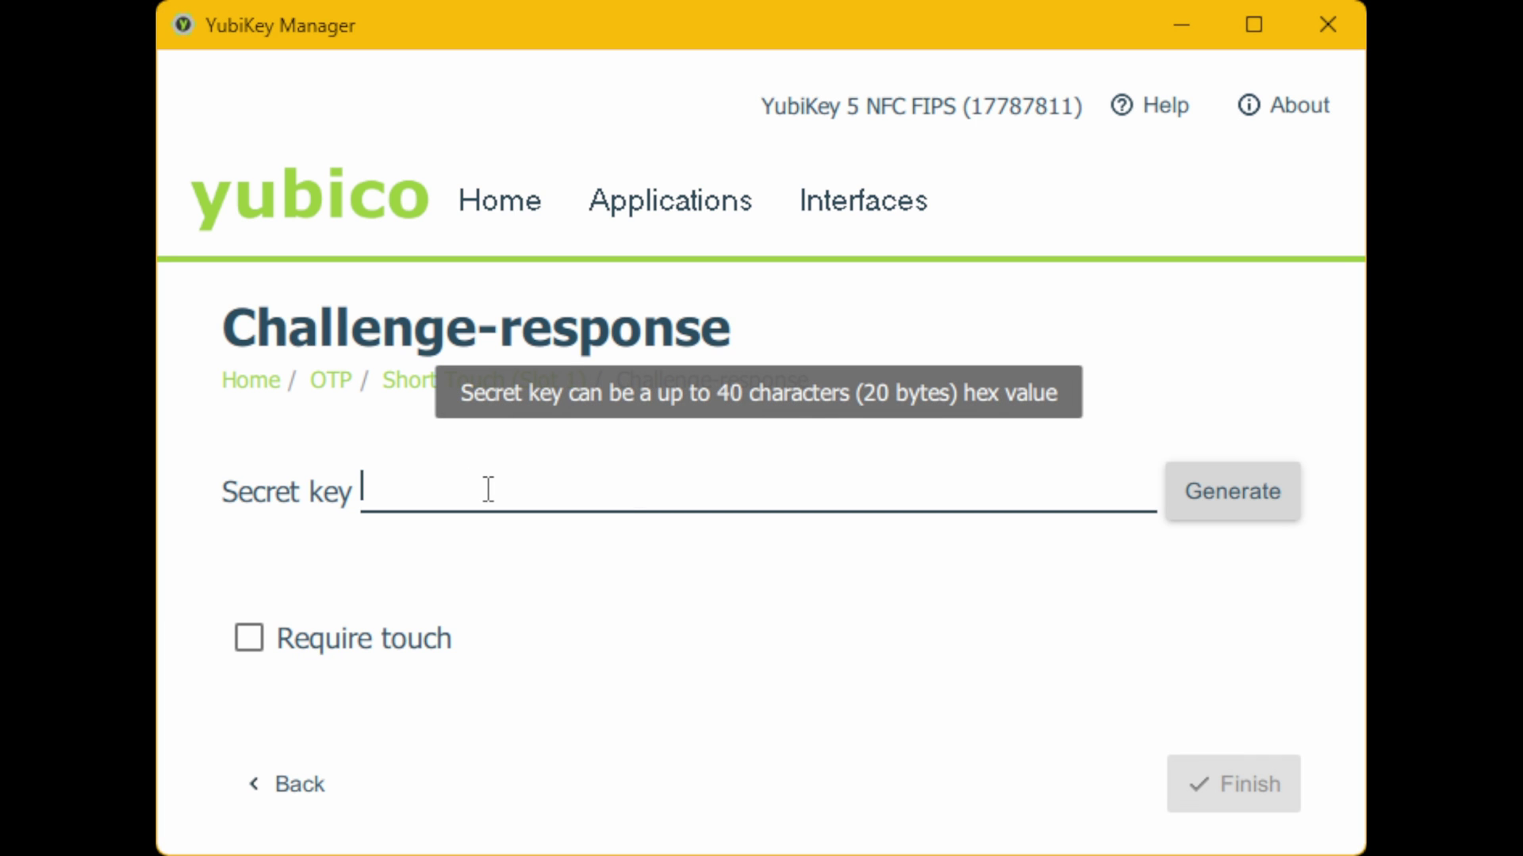
{"action": "key", "text": "ctrl+v"}
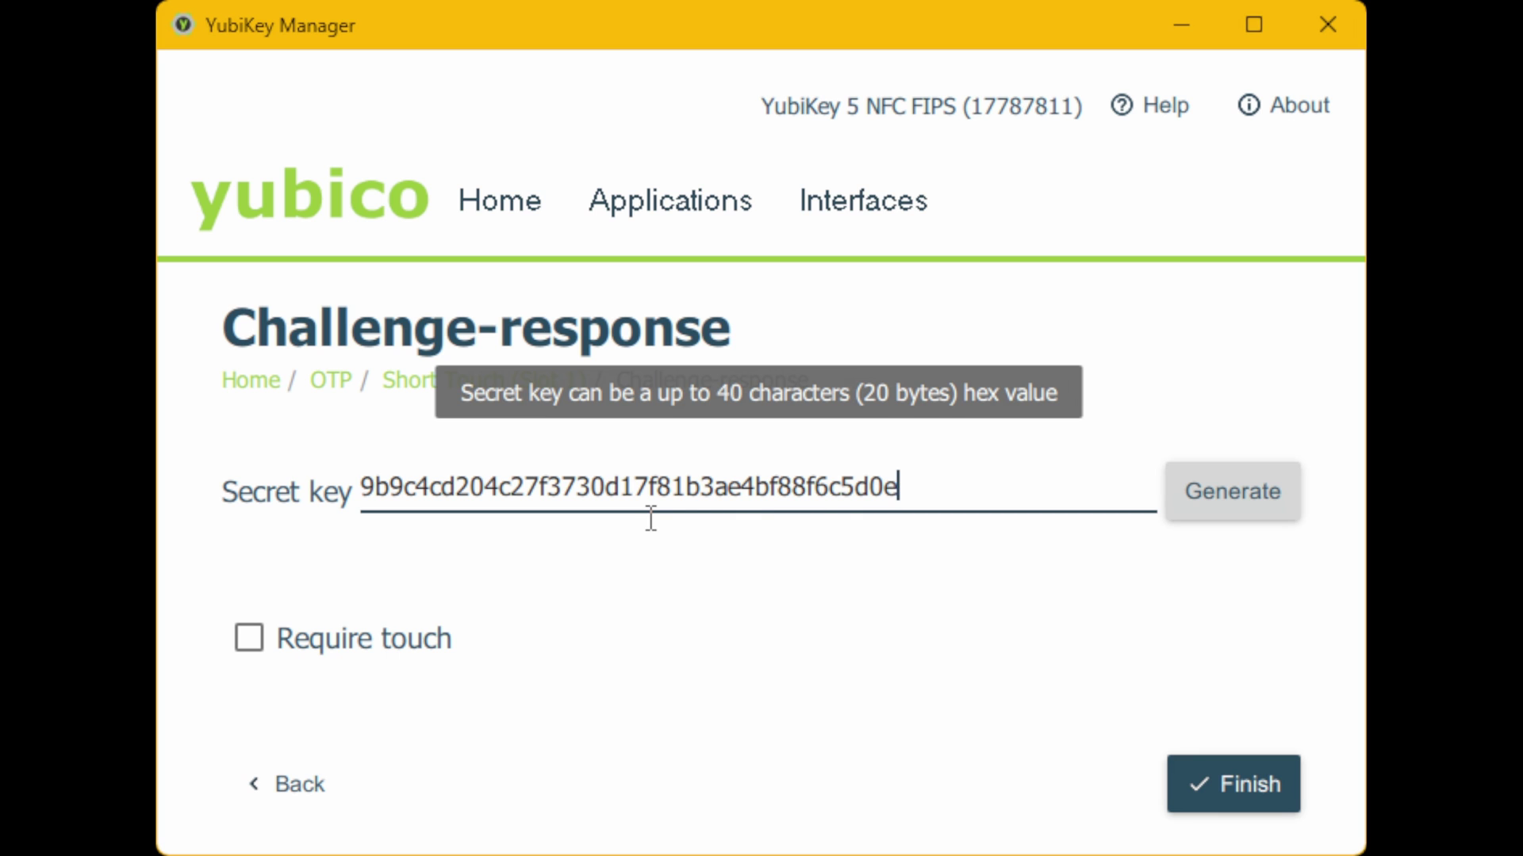
{"action": "left_click", "coordinate": [1209, 785]}
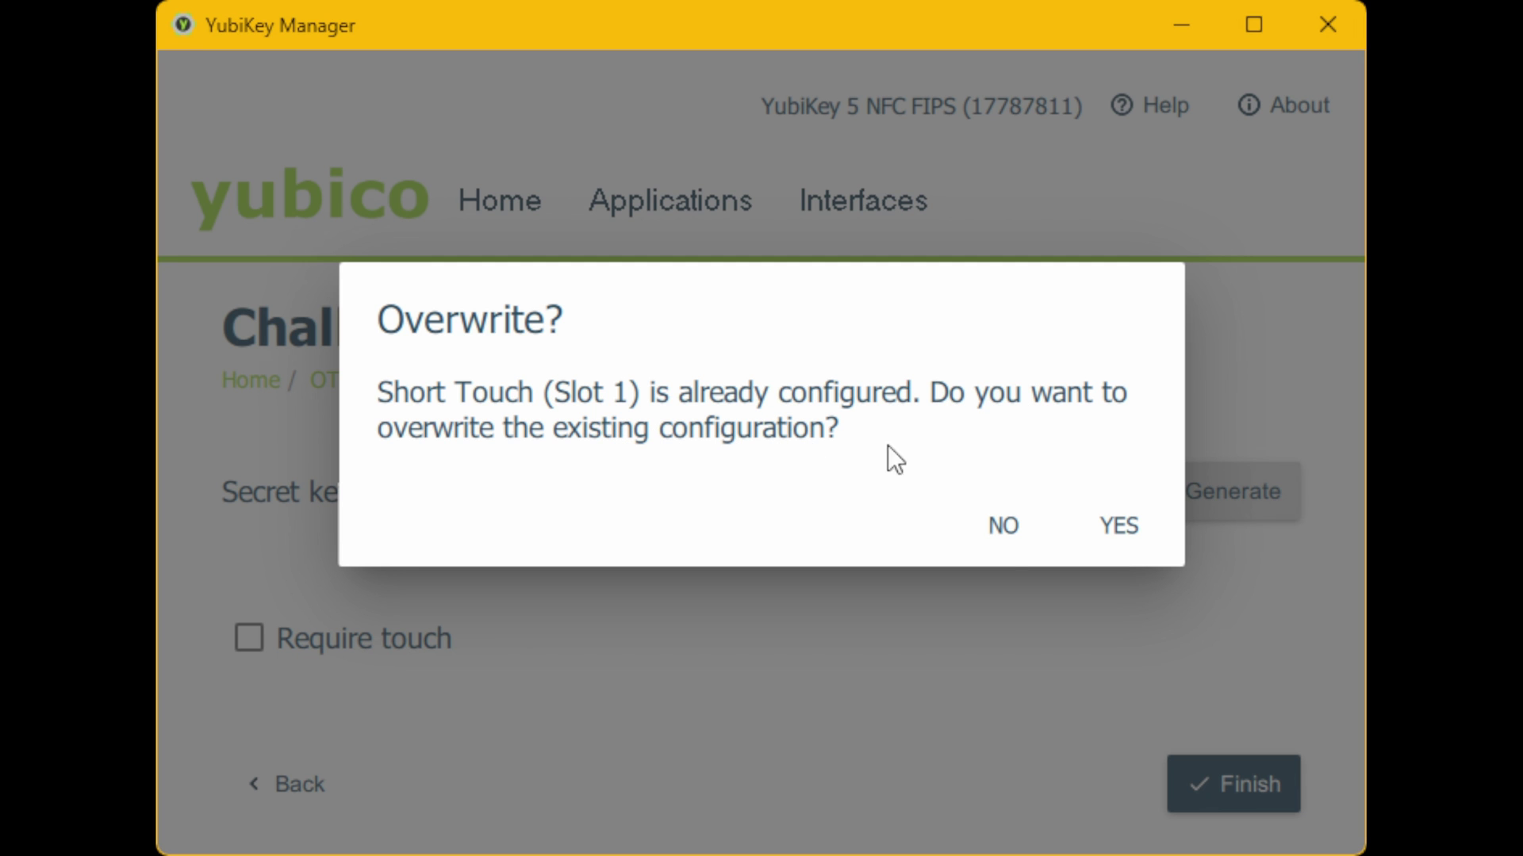
{"action": "left_click", "coordinate": [1119, 526]}
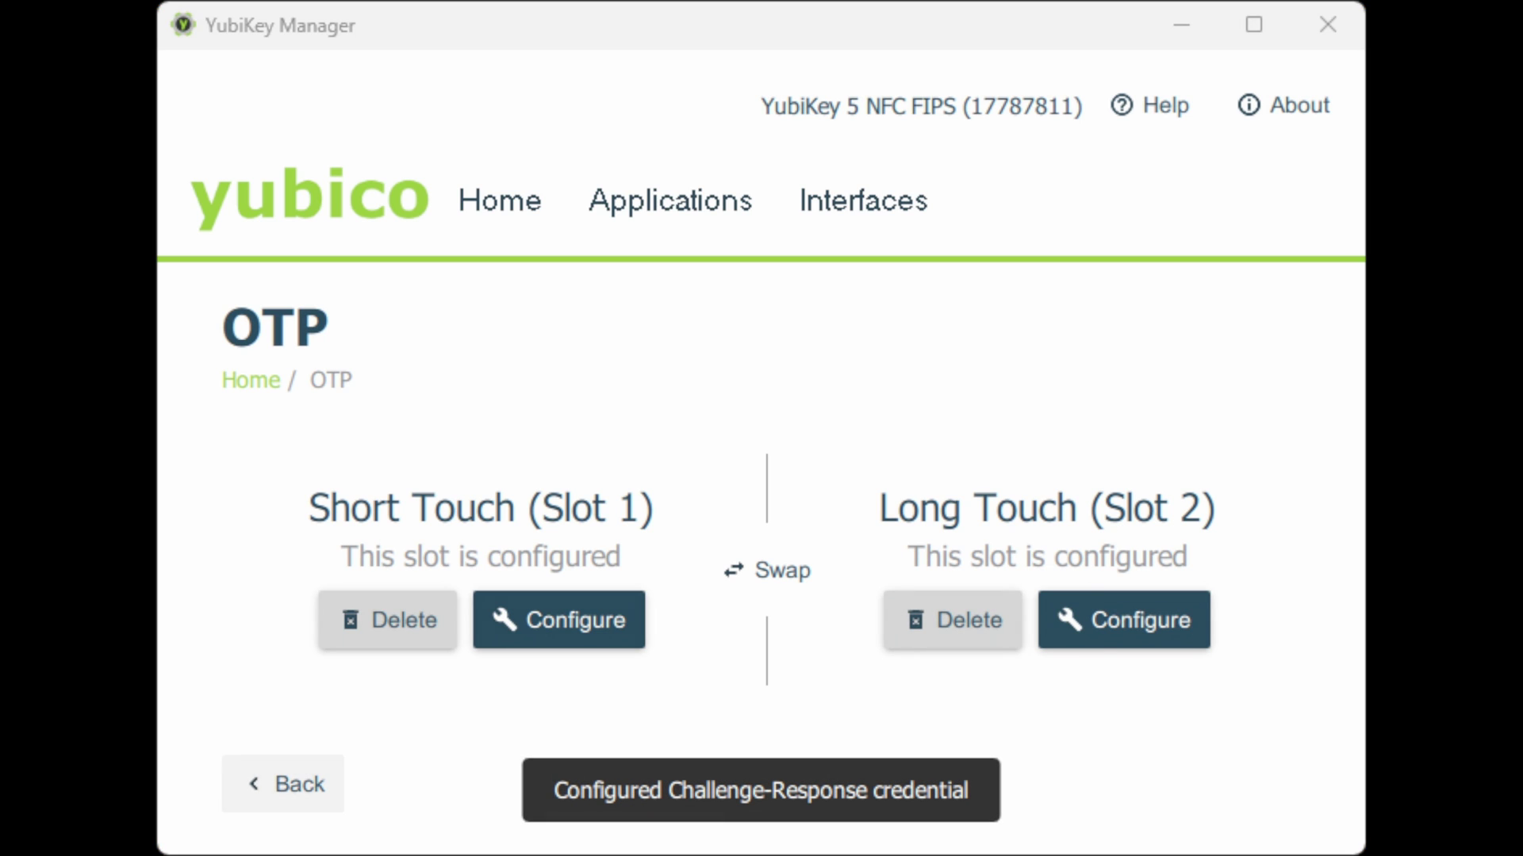
Overwrite Long Touch (Slot 2) with a Challenge-response credential using its saved secret key, without requiring touch
{"action": "left_click", "coordinate": [1122, 615]}
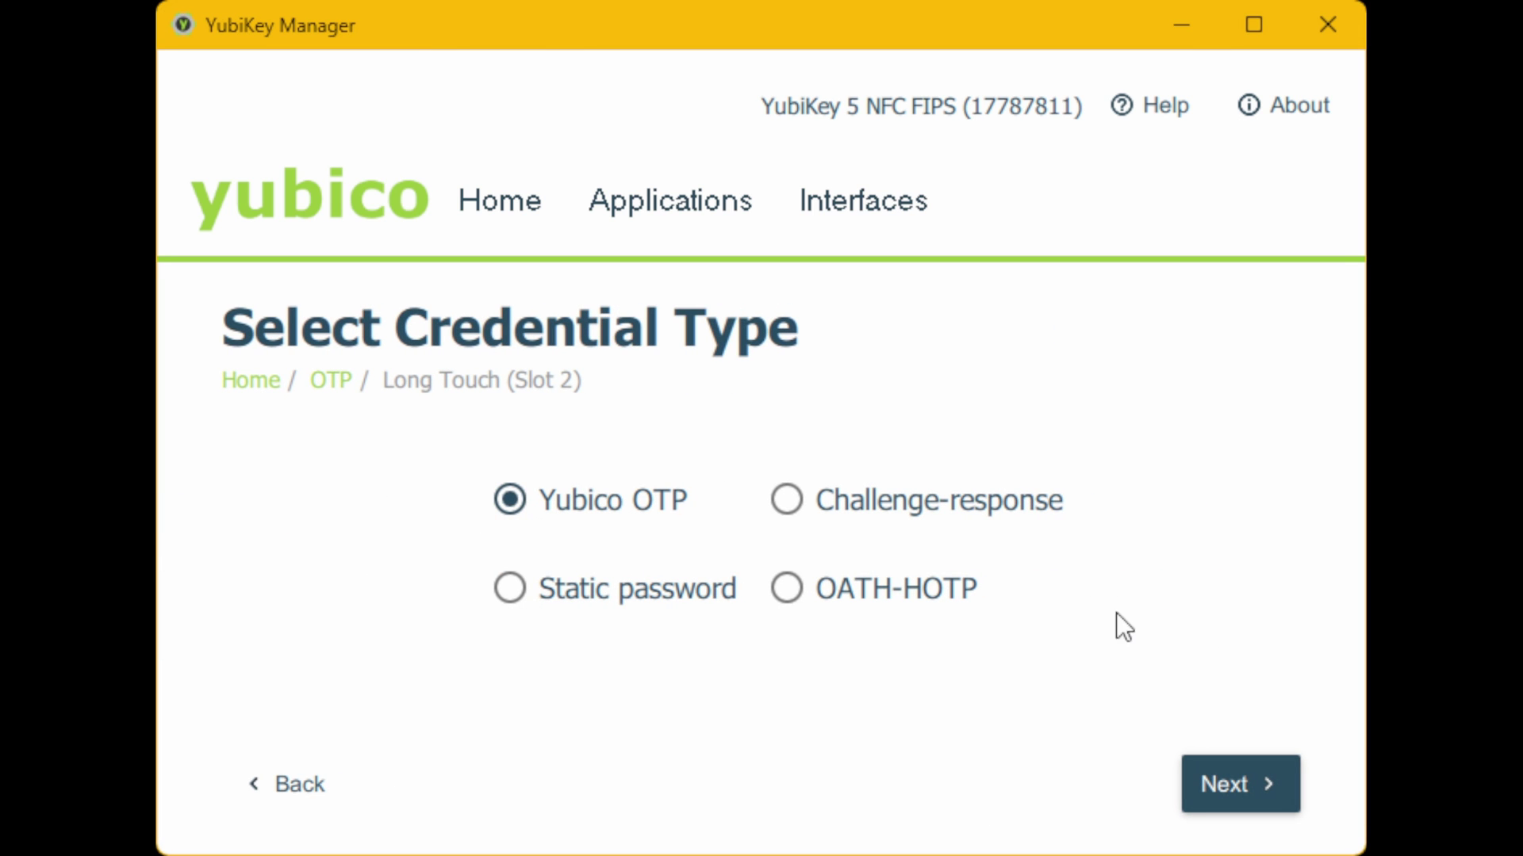
{"action": "left_click", "coordinate": [952, 501]}
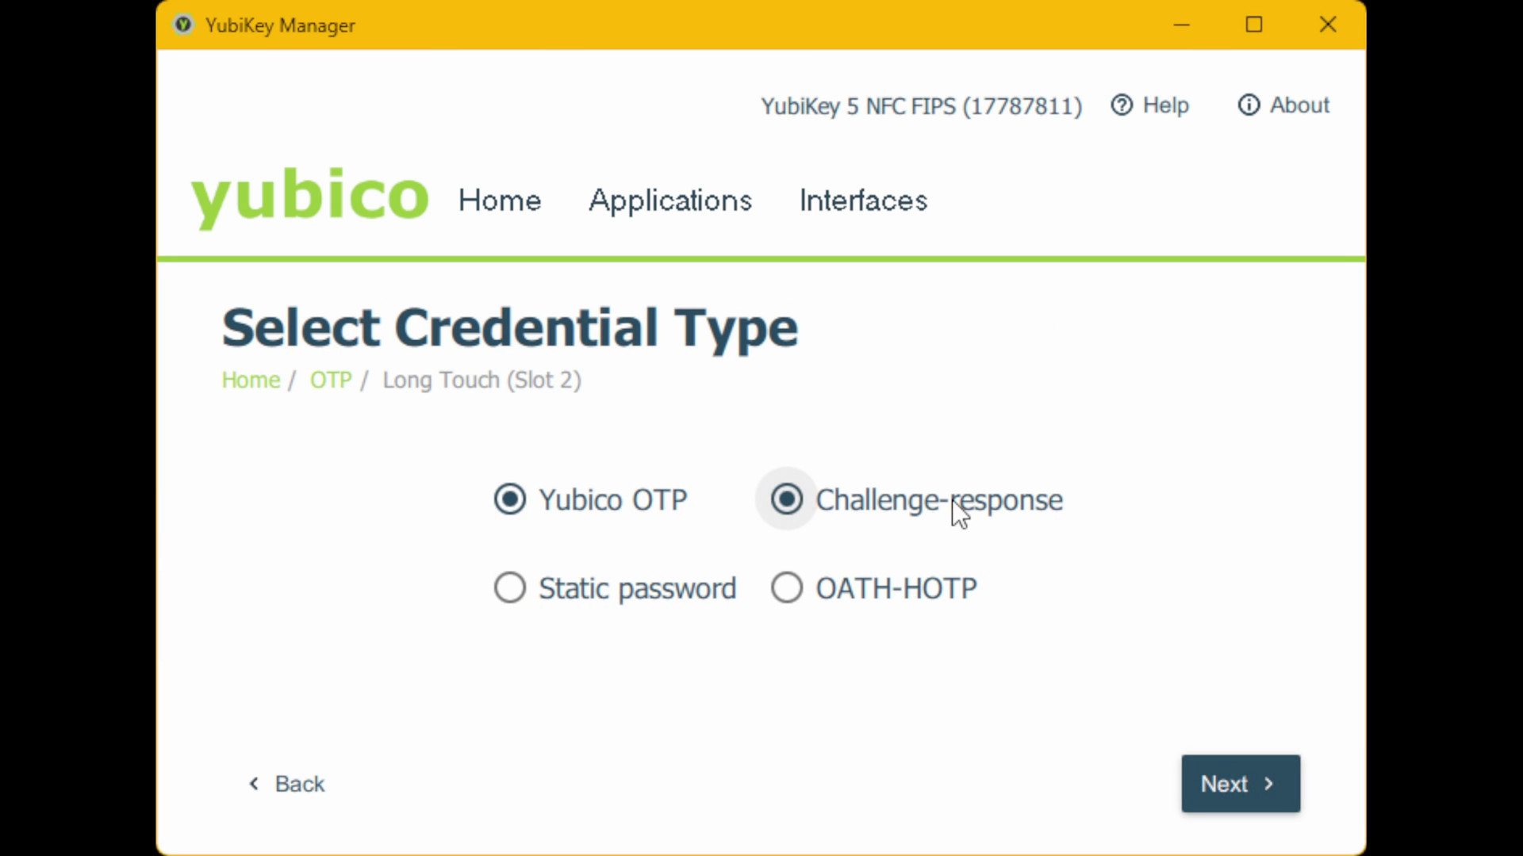
{"action": "left_click", "coordinate": [1225, 774]}
{"action": "left_click", "coordinate": [760, 496]}
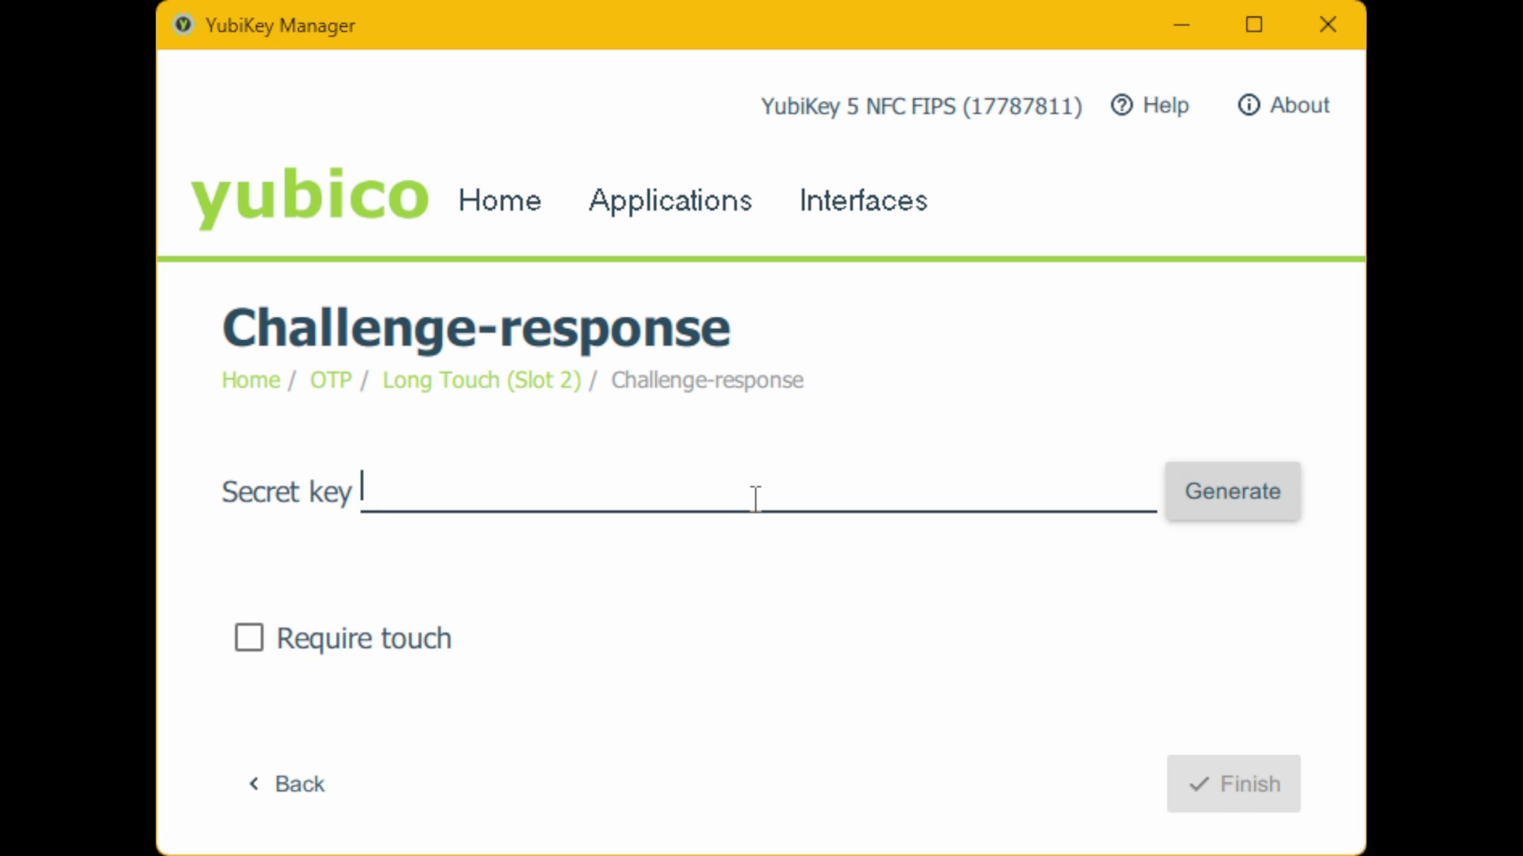
{"action": "key", "text": "ctrl+v"}
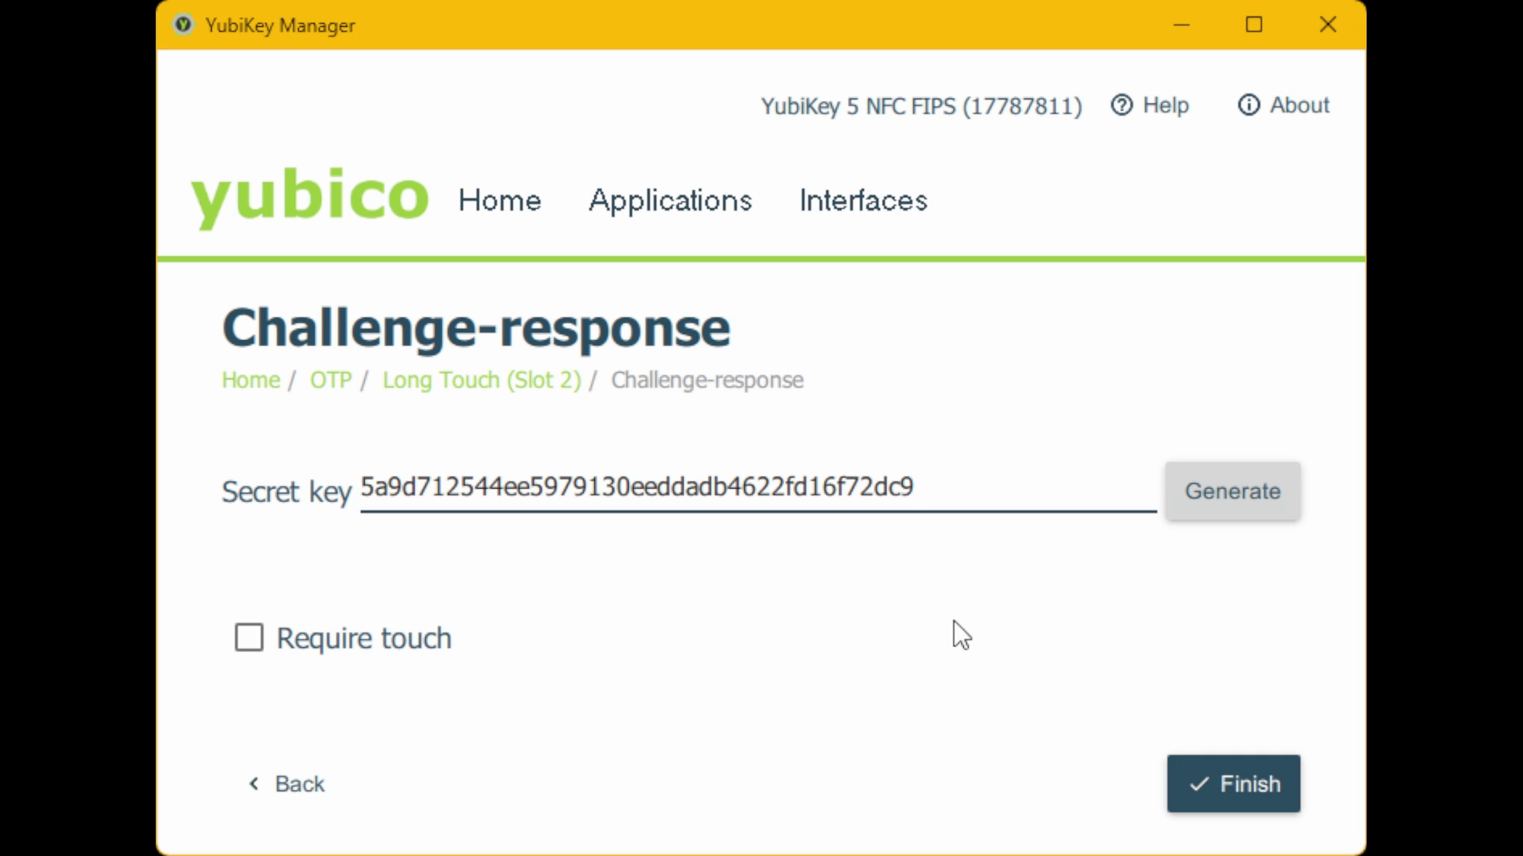
{"action": "left_click", "coordinate": [1241, 777]}
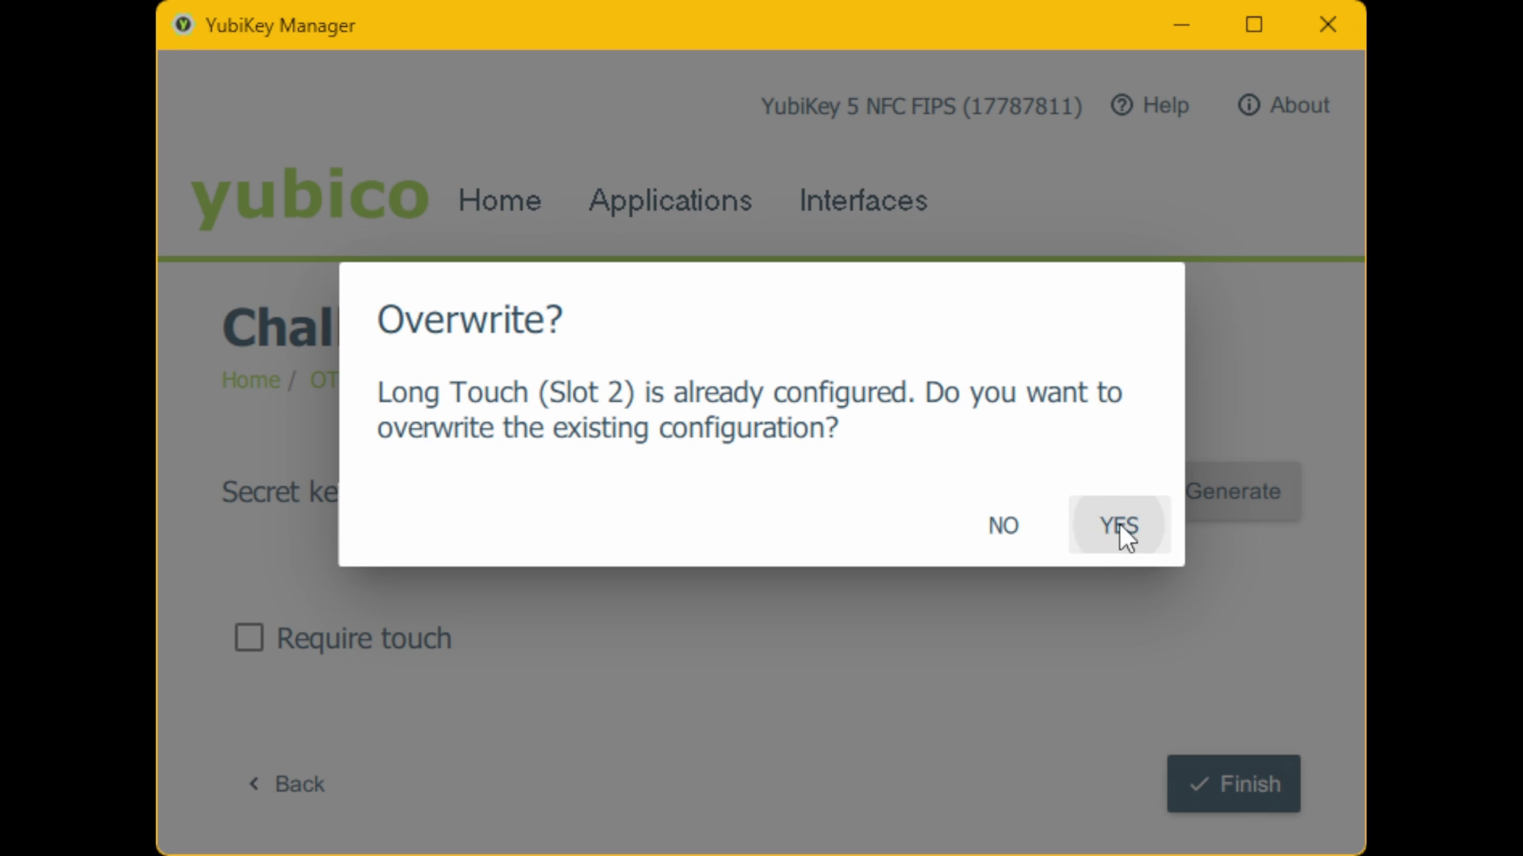
{"action": "left_click", "coordinate": [1119, 525]}
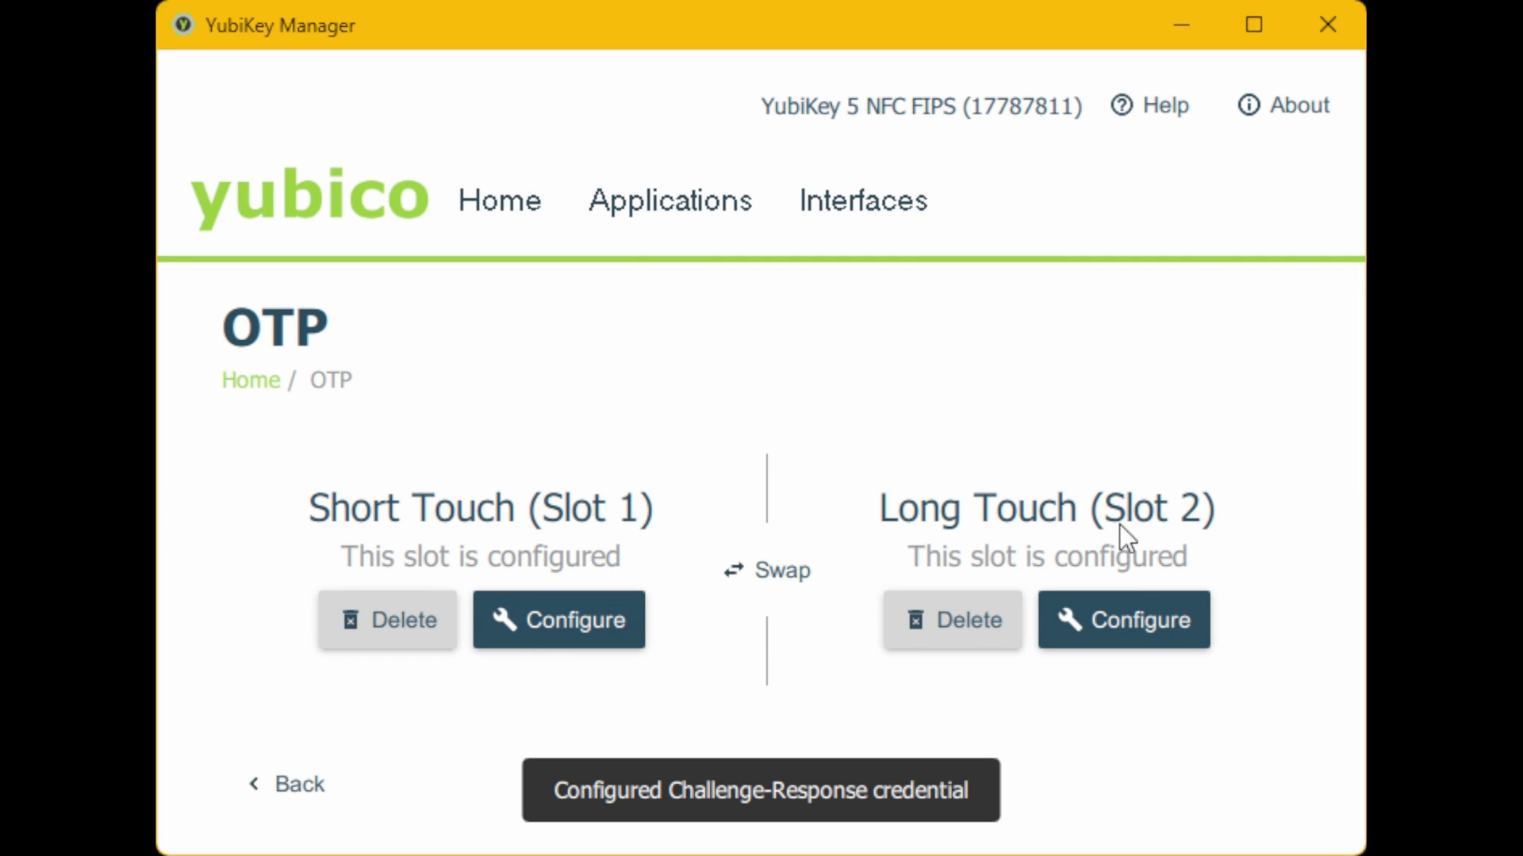